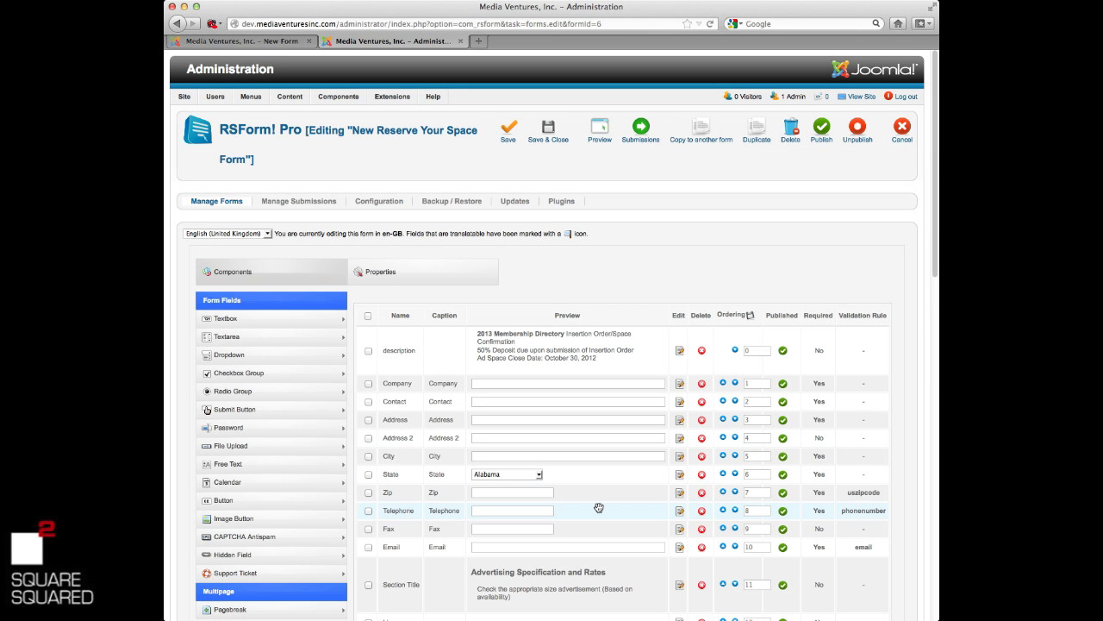
Keep the Address field's Required validation set to Yes and update the field
{"action": "scroll", "coordinate": [599, 508], "scroll_direction": "down", "scroll_amount": 2}
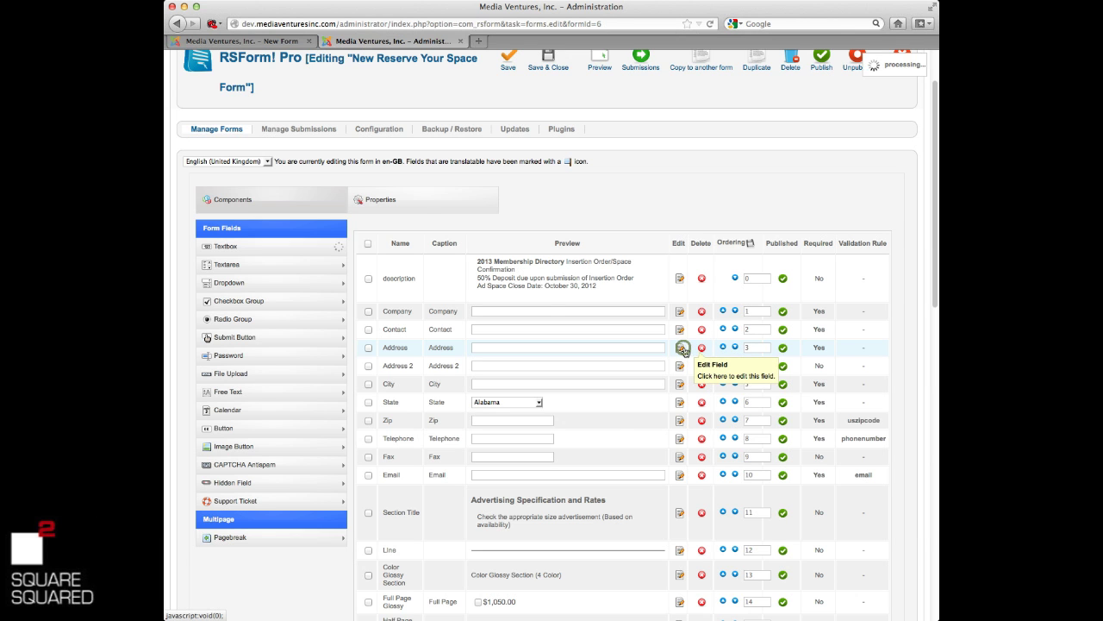
{"action": "left_click", "coordinate": [680, 348]}
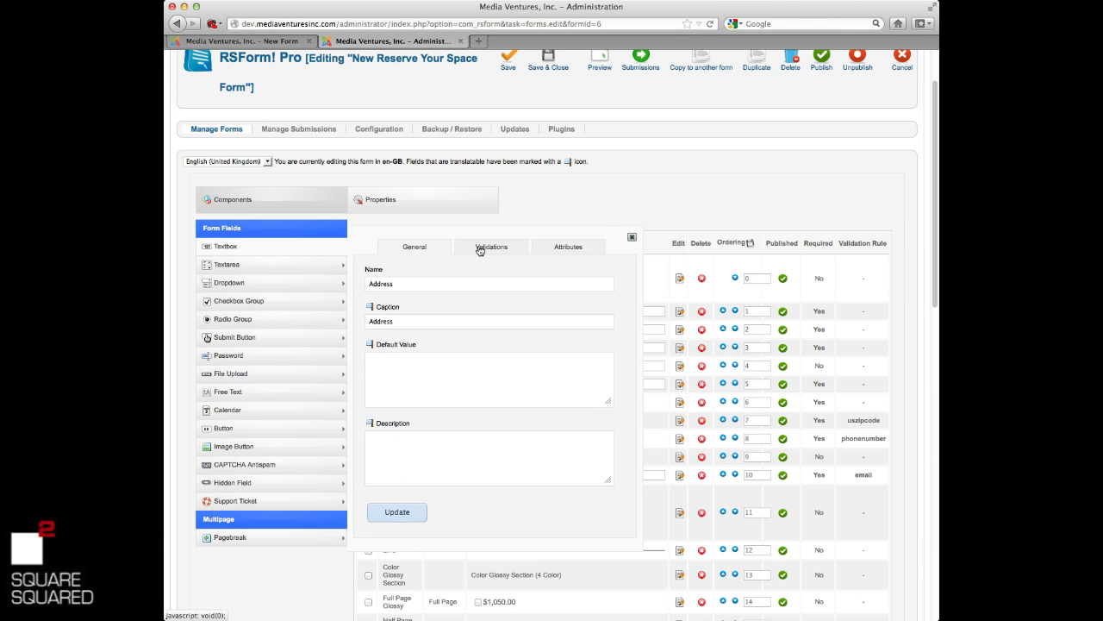
{"action": "left_click", "coordinate": [480, 248]}
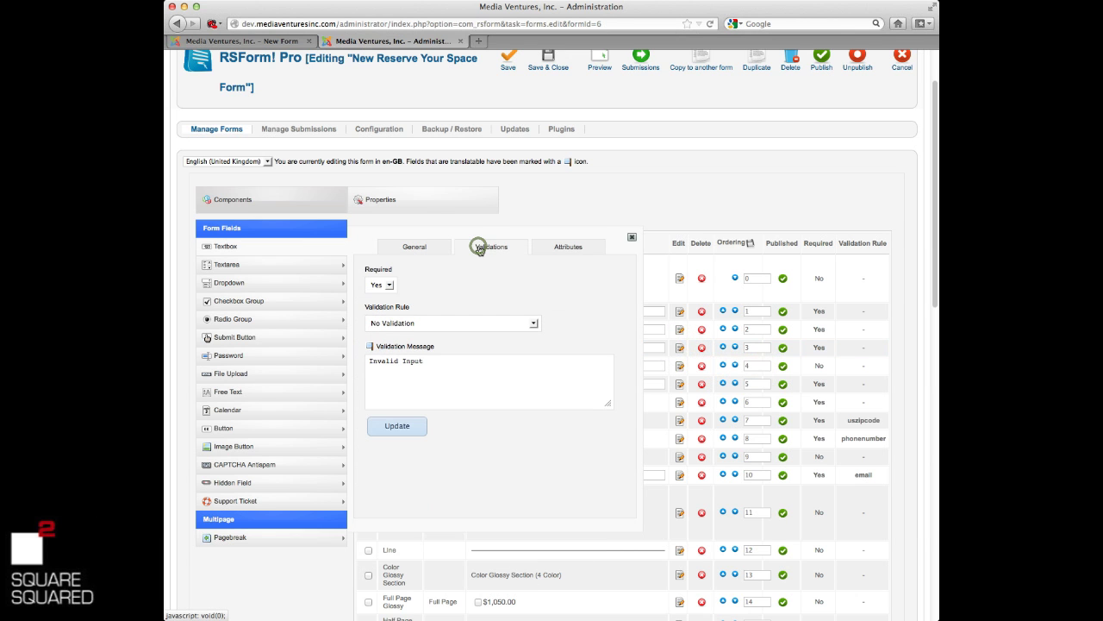
{"action": "left_click", "coordinate": [384, 285]}
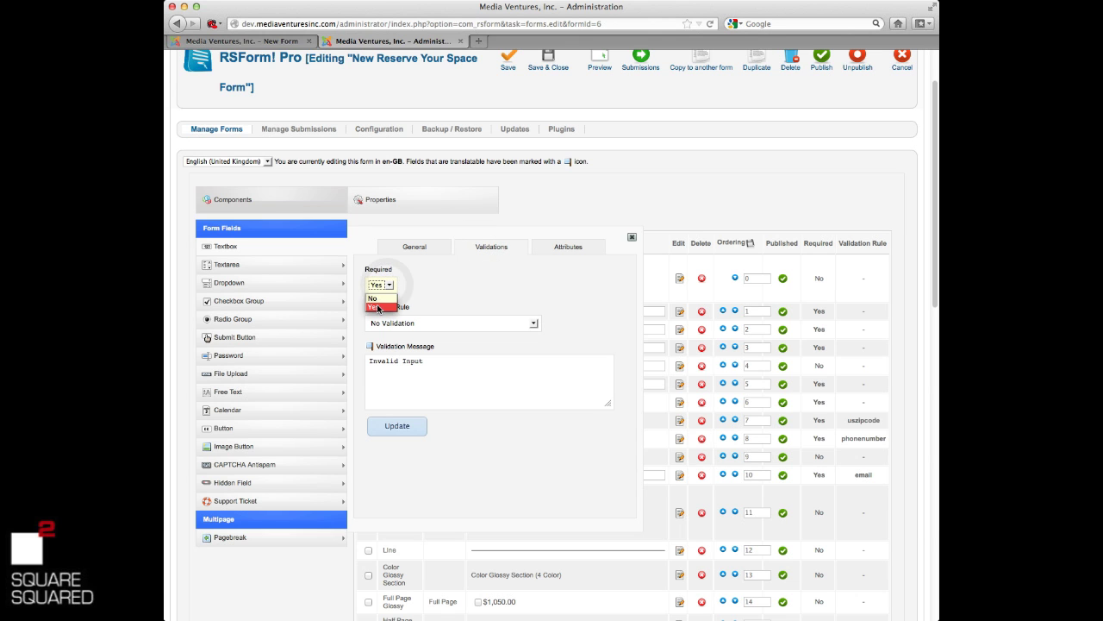
{"action": "left_click", "coordinate": [492, 284]}
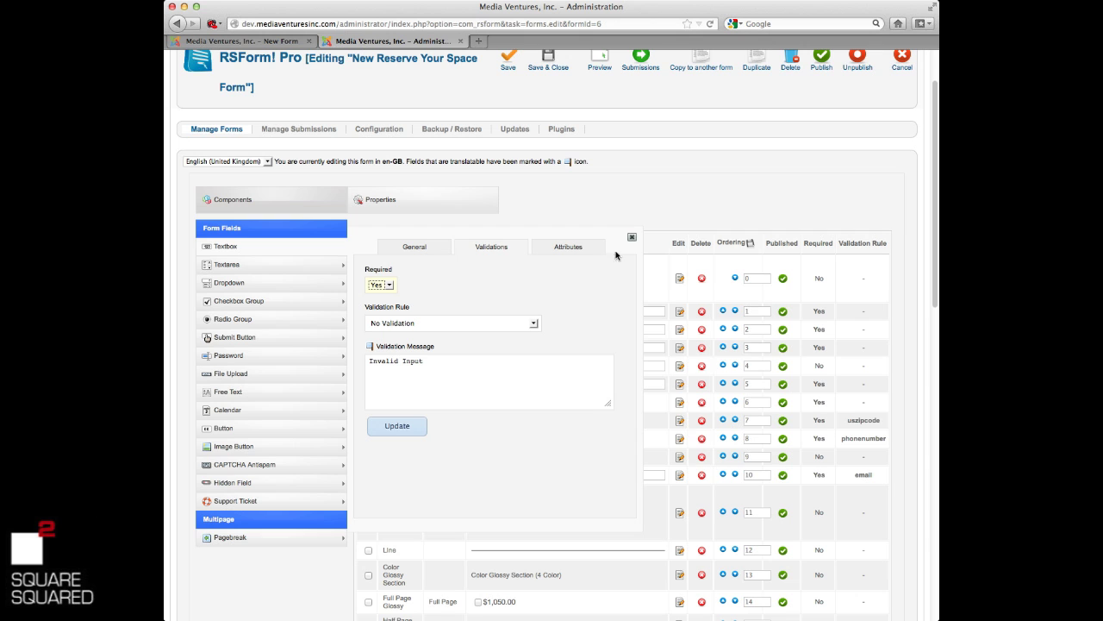
{"action": "left_click", "coordinate": [394, 425]}
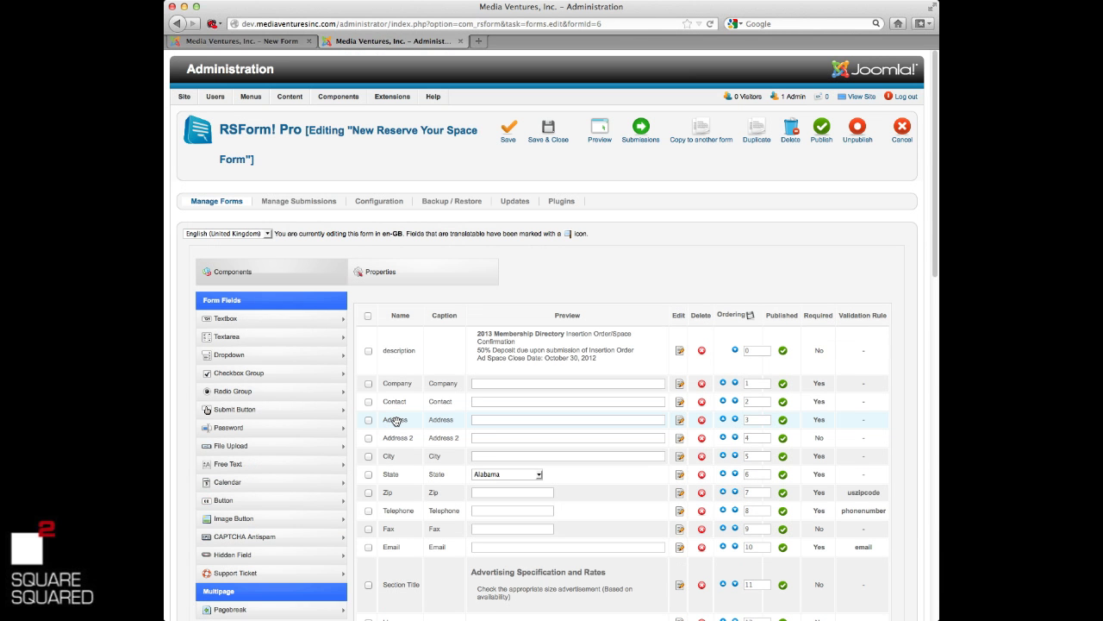
Open the Email field for editing and set its validation rule to Email Address
{"action": "scroll", "coordinate": [405, 427], "scroll_direction": "down", "scroll_amount": 4}
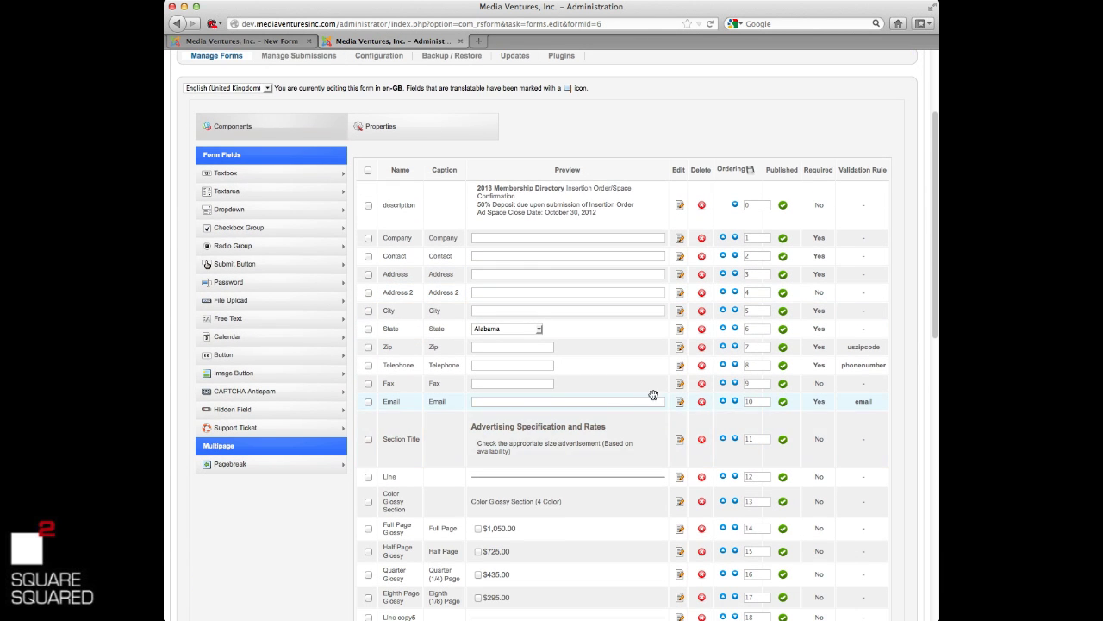
{"action": "left_click", "coordinate": [679, 405]}
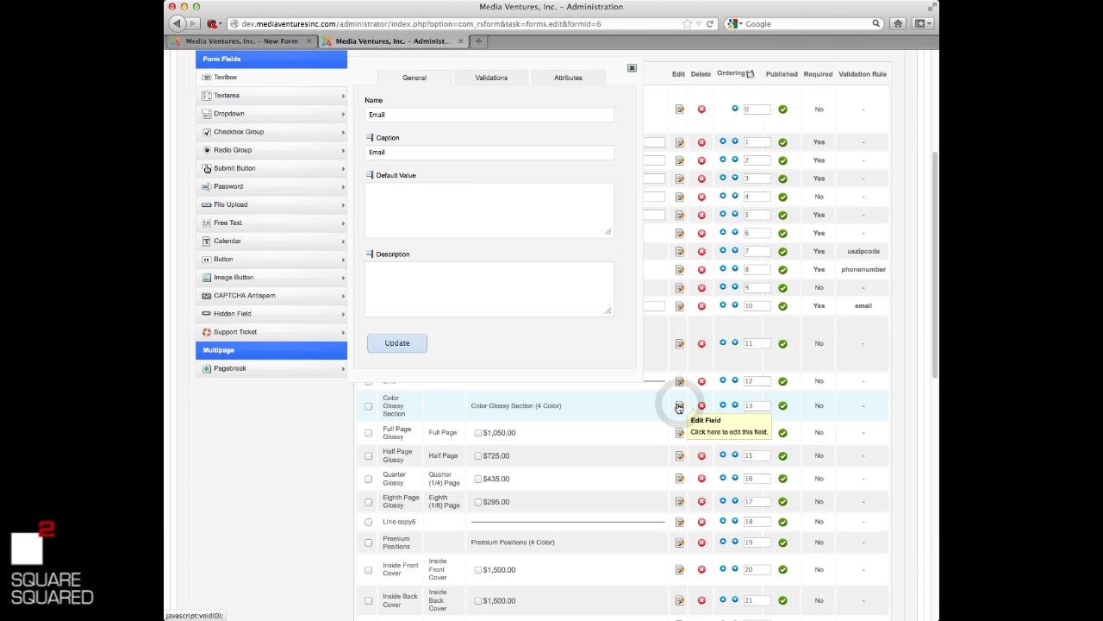
{"action": "left_click", "coordinate": [496, 80]}
{"action": "left_click", "coordinate": [393, 155]}
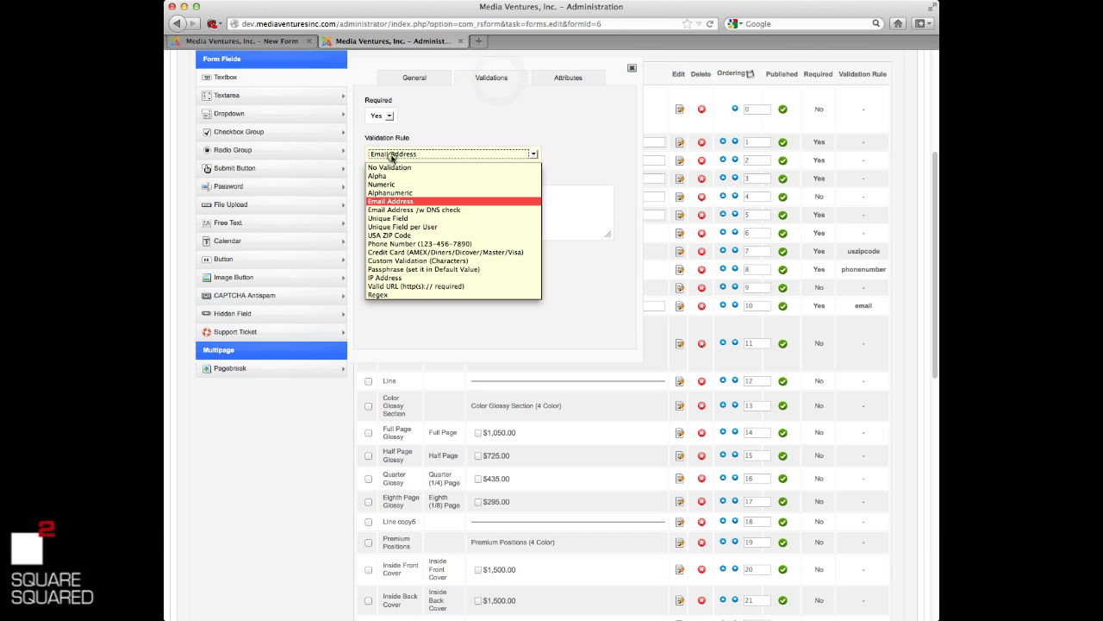
{"action": "left_click", "coordinate": [387, 203]}
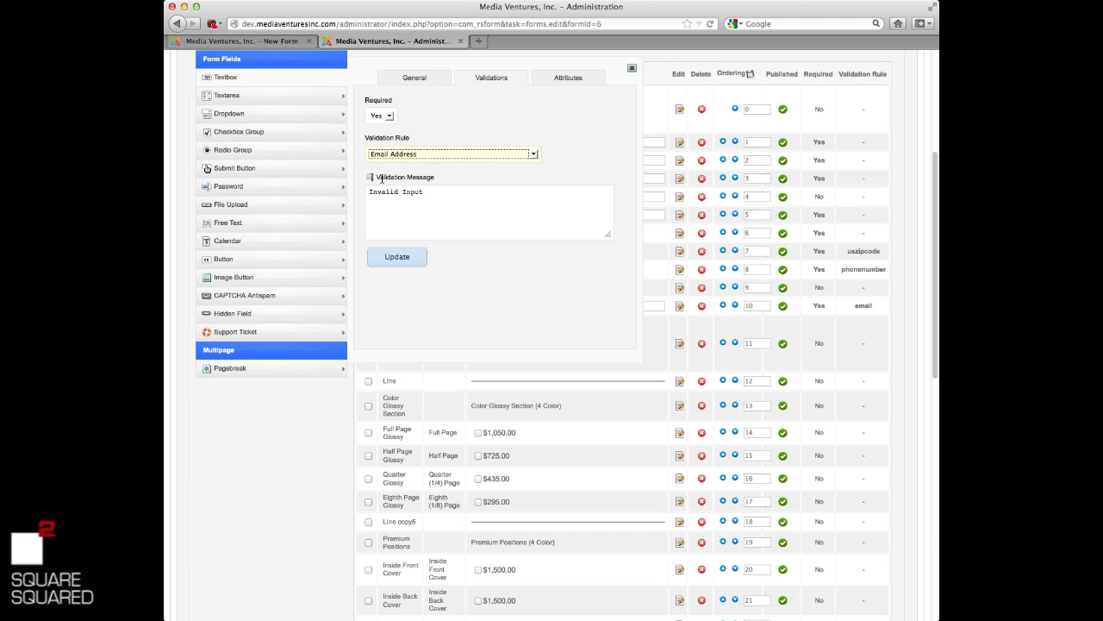
Replace the Email field's validation message with "Please enter a valid email address" and update the field
{"action": "left_click_drag", "start_coordinate": [431, 193], "coordinate": [364, 192]}
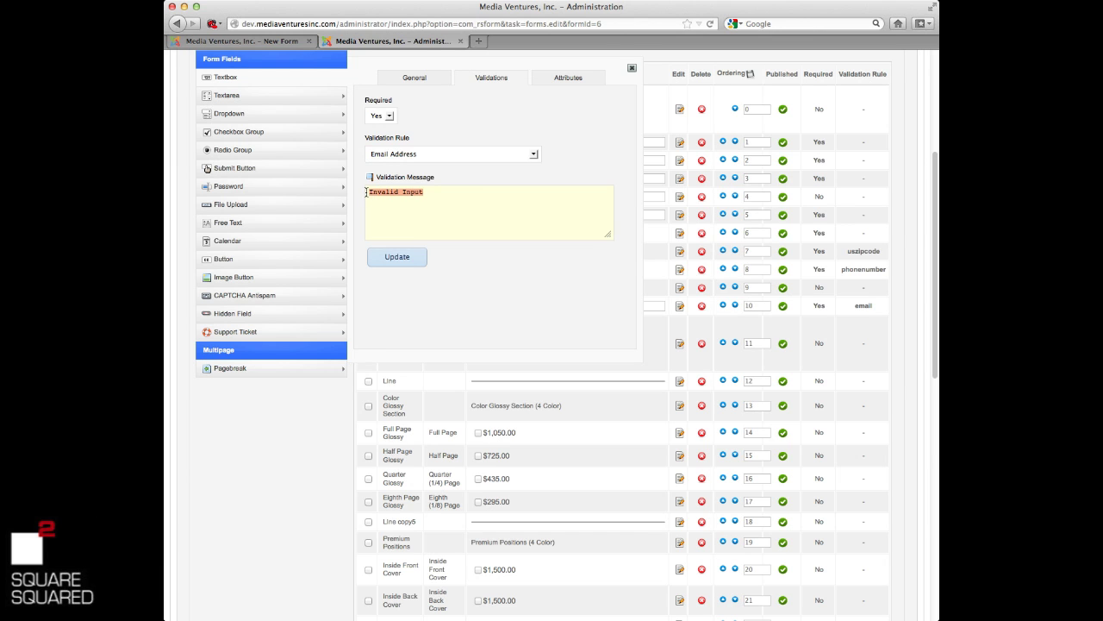
{"action": "type", "text": "Pleas"}
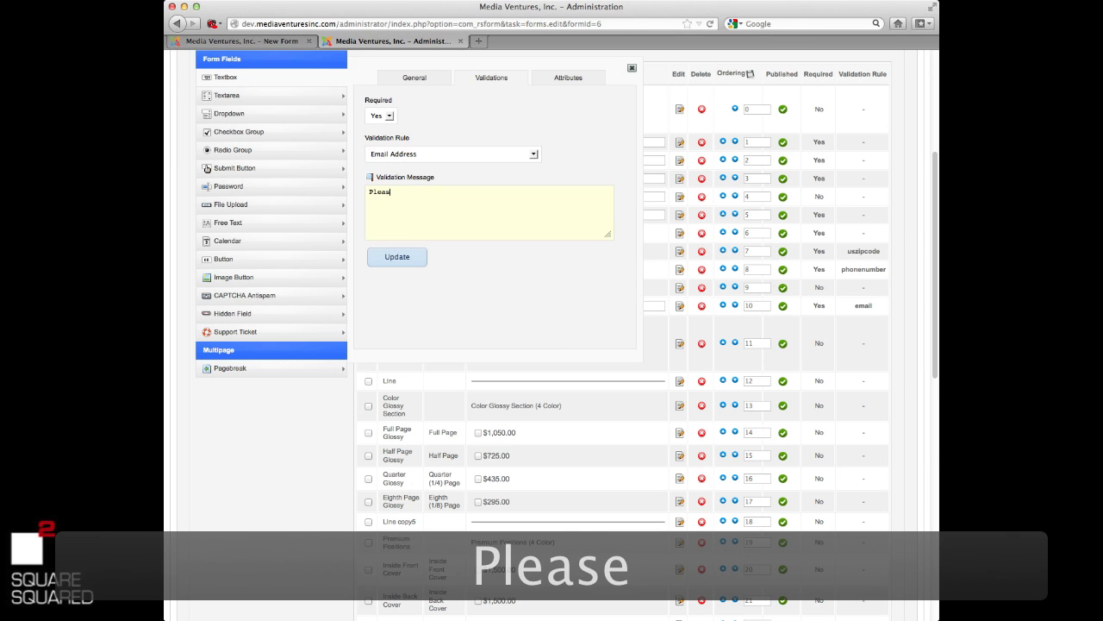
{"action": "type", "text": "e enter a vali"}
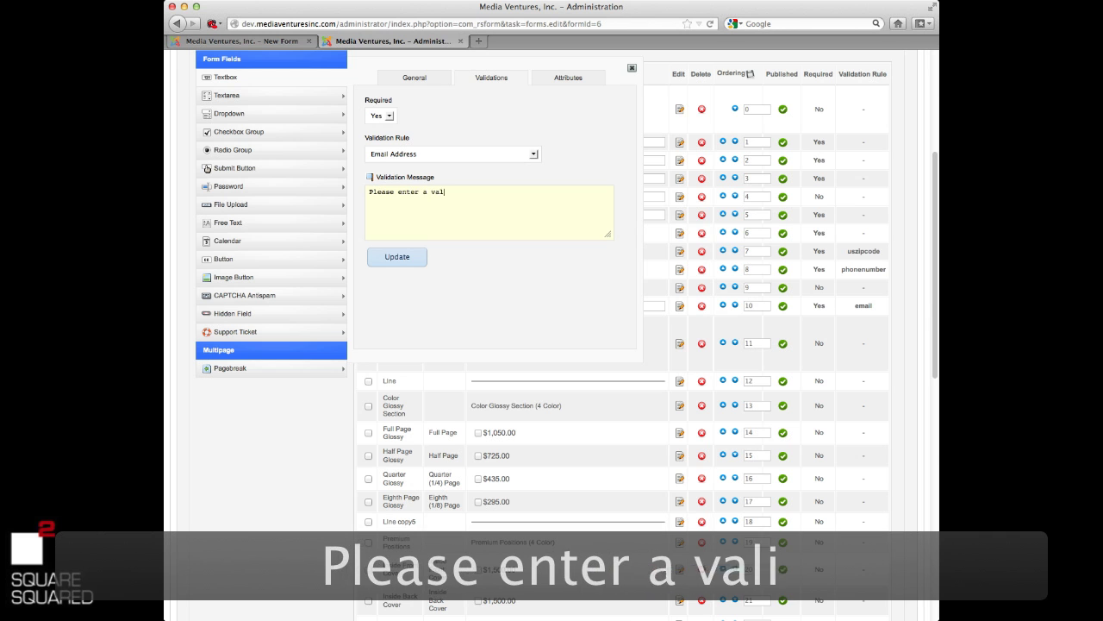
{"action": "type", "text": "d email address"}
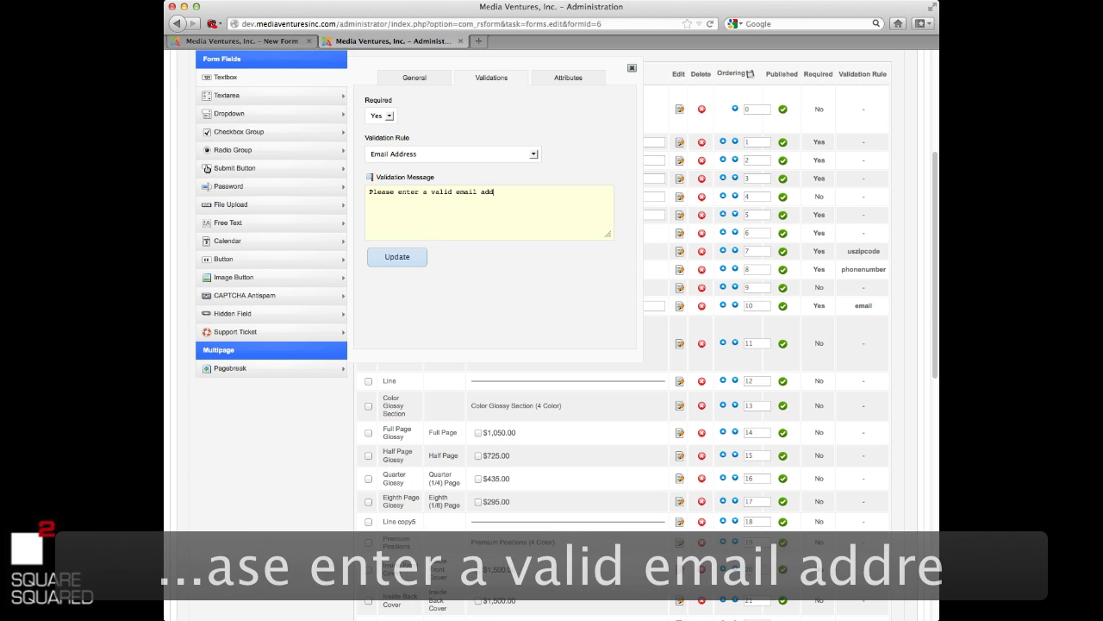
{"action": "left_click", "coordinate": [399, 260]}
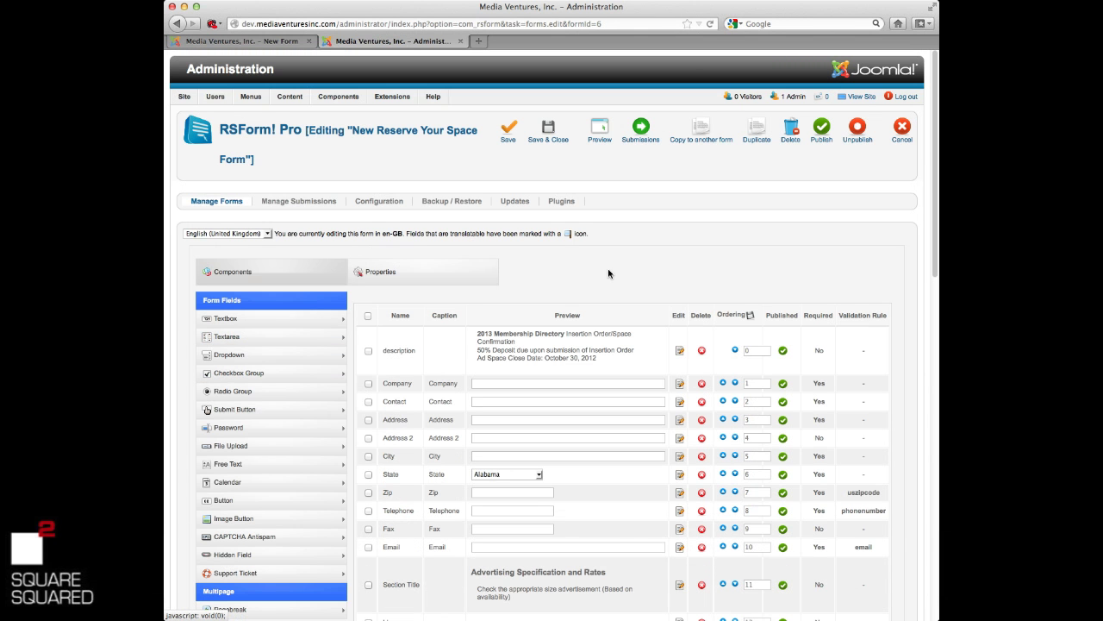
{"action": "scroll", "coordinate": [609, 270], "scroll_direction": "down", "scroll_amount": 5}
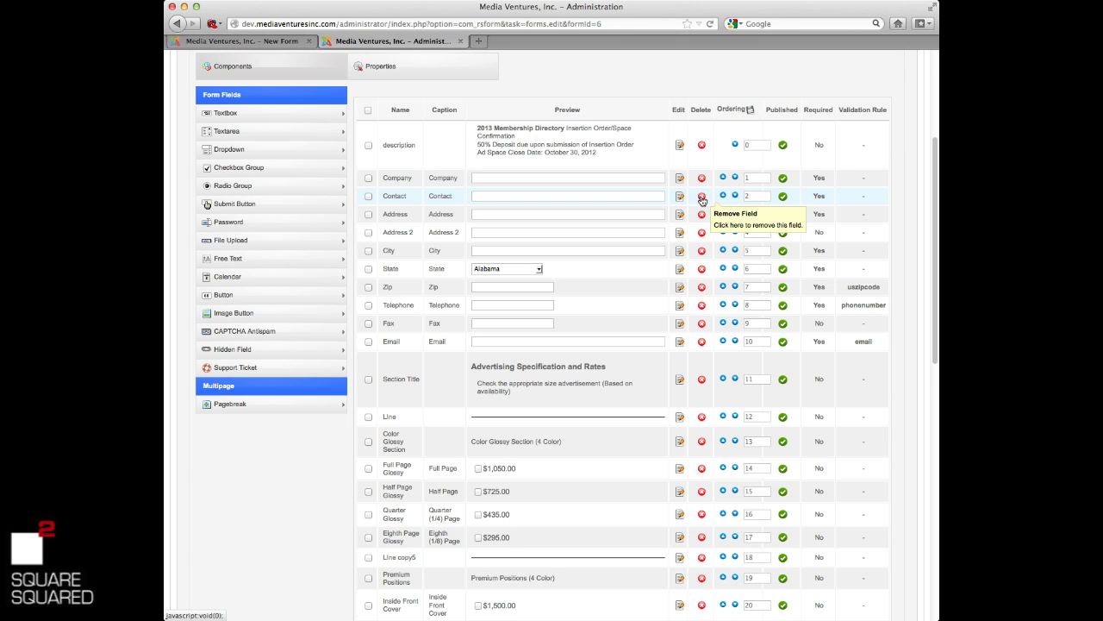
{"action": "left_click", "coordinate": [702, 197]}
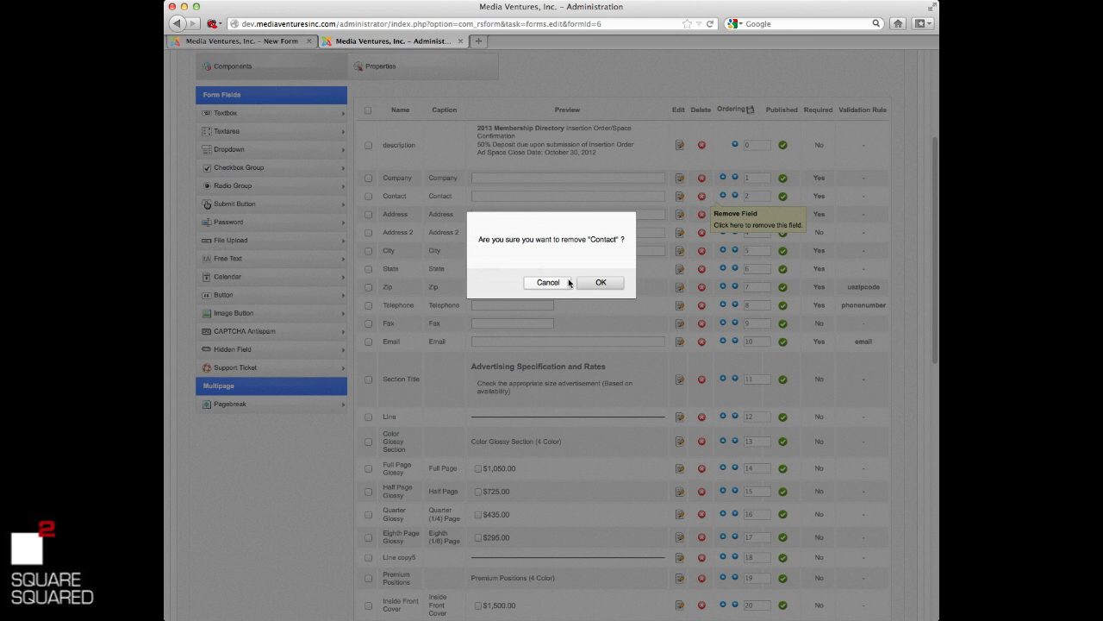
{"action": "left_click", "coordinate": [560, 282]}
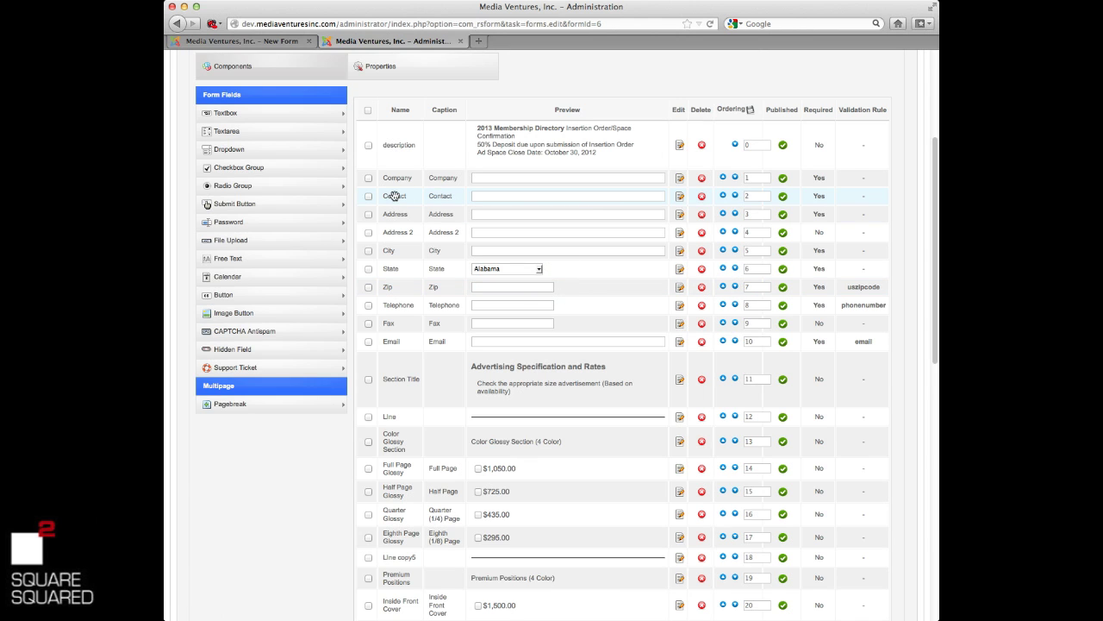
{"action": "left_click_drag", "start_coordinate": [401, 203], "coordinate": [411, 397]}
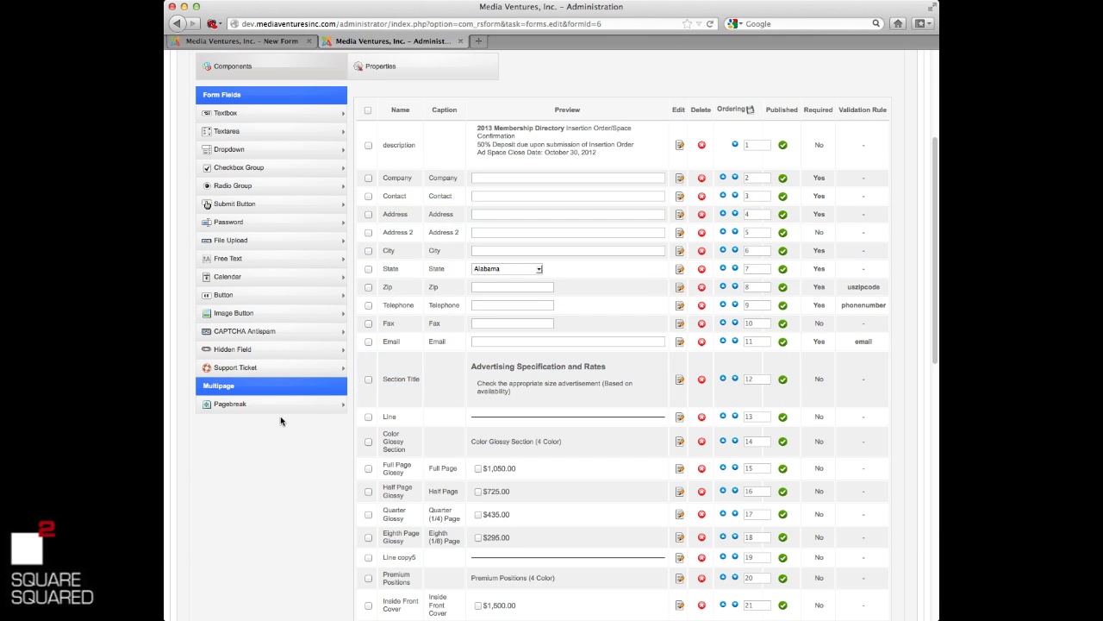
Add a textbox field to the form named "New Text Field" with the caption "New Text Field Label"
{"action": "scroll", "coordinate": [384, 389], "scroll_direction": "up", "scroll_amount": 5}
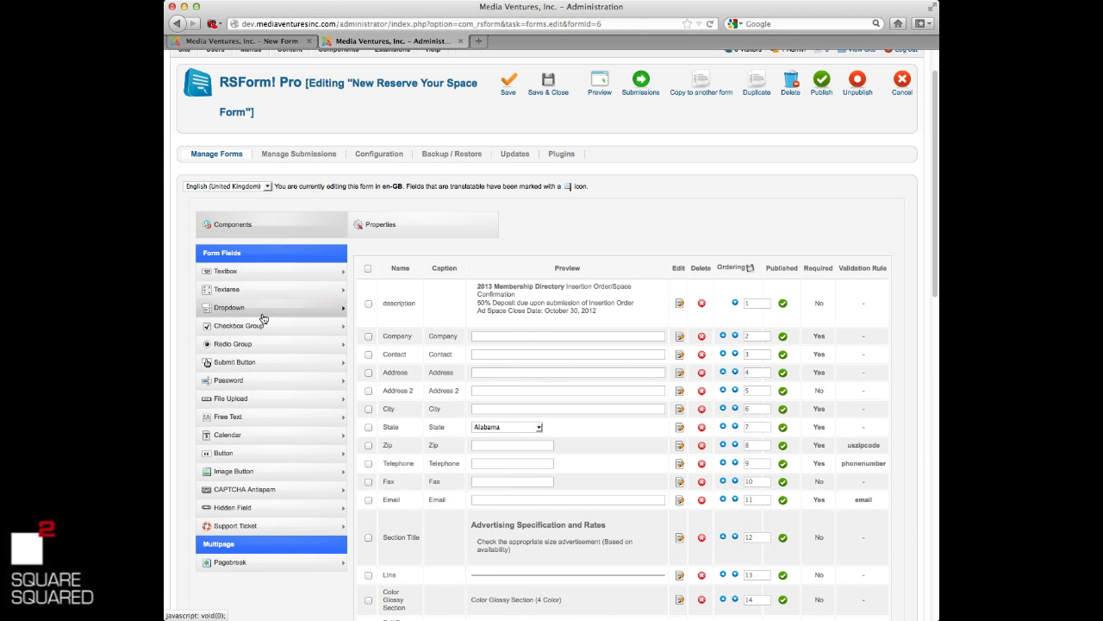
{"action": "left_click", "coordinate": [255, 273]}
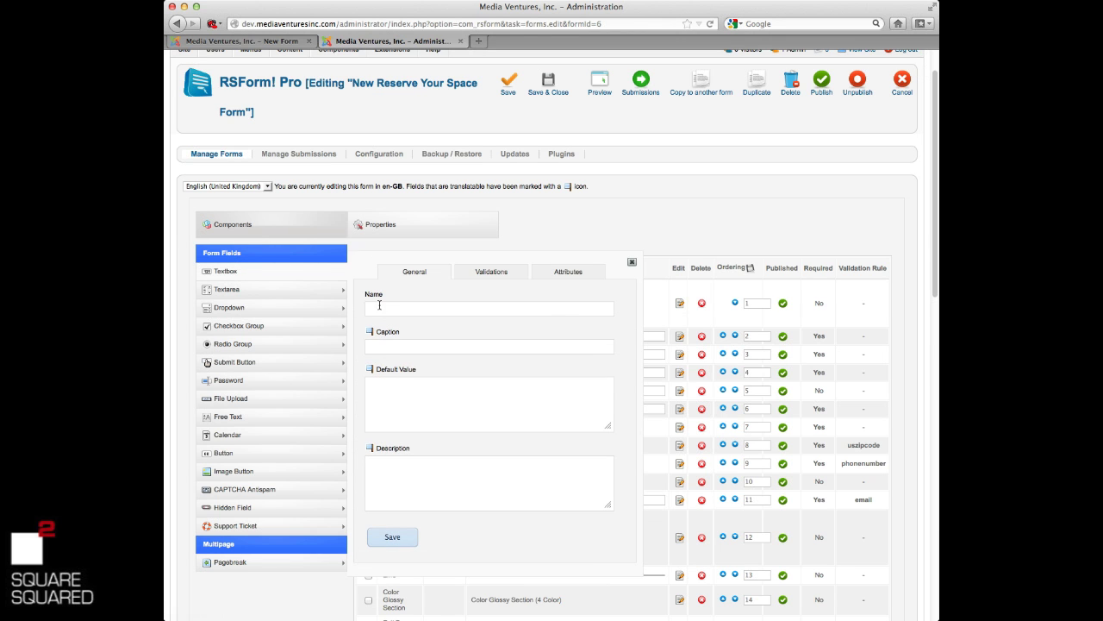
{"action": "type", "text": "New "}
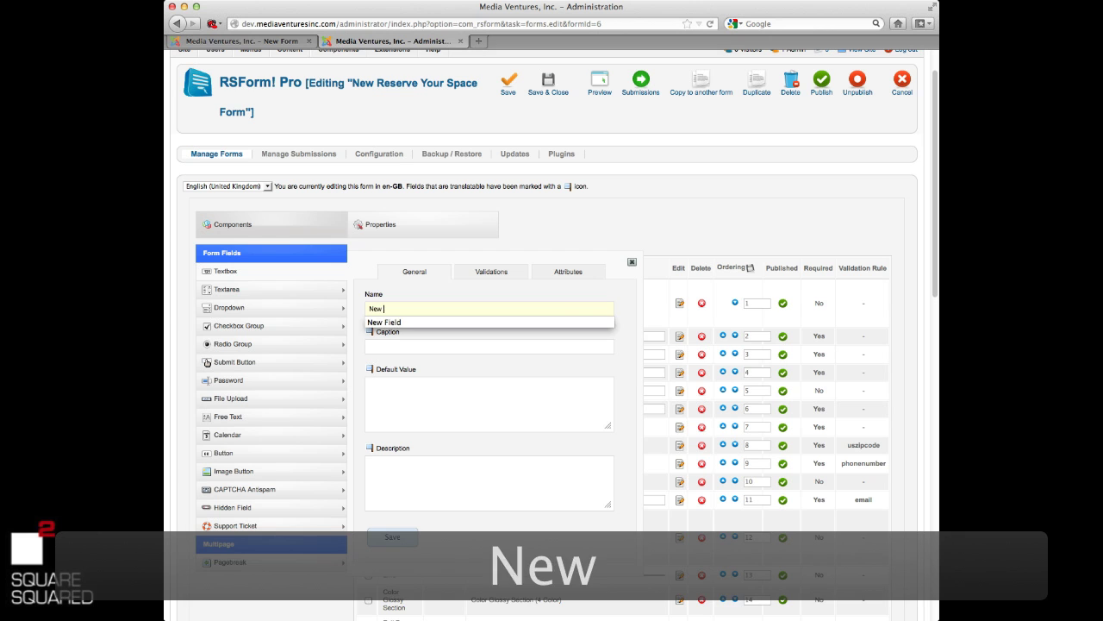
{"action": "type", "text": "Tet Field"}
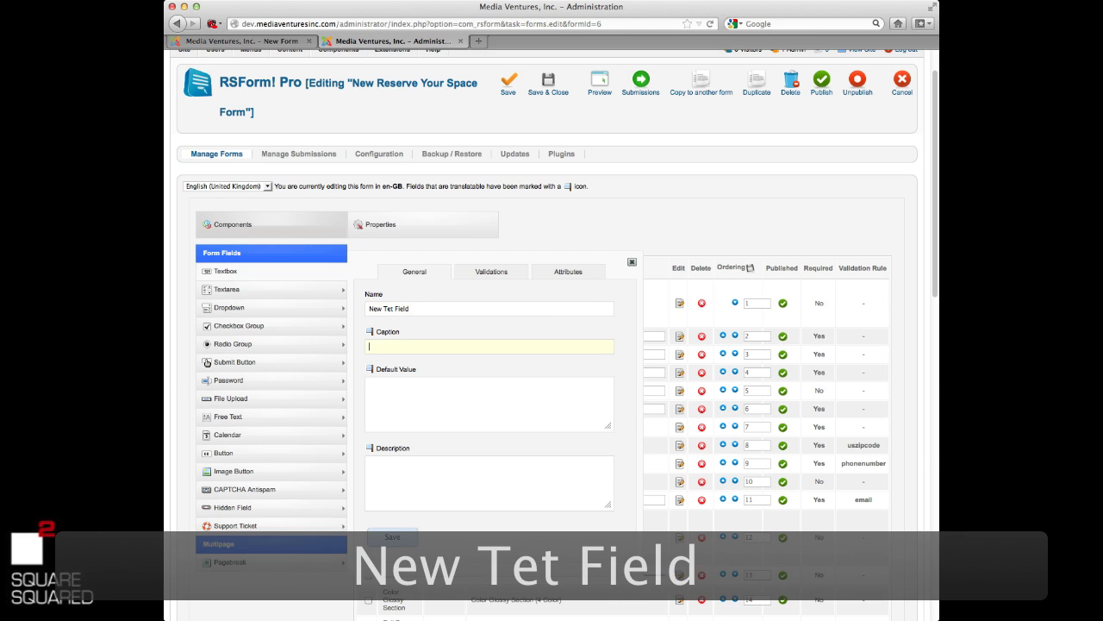
{"action": "key", "text": "Tab"}
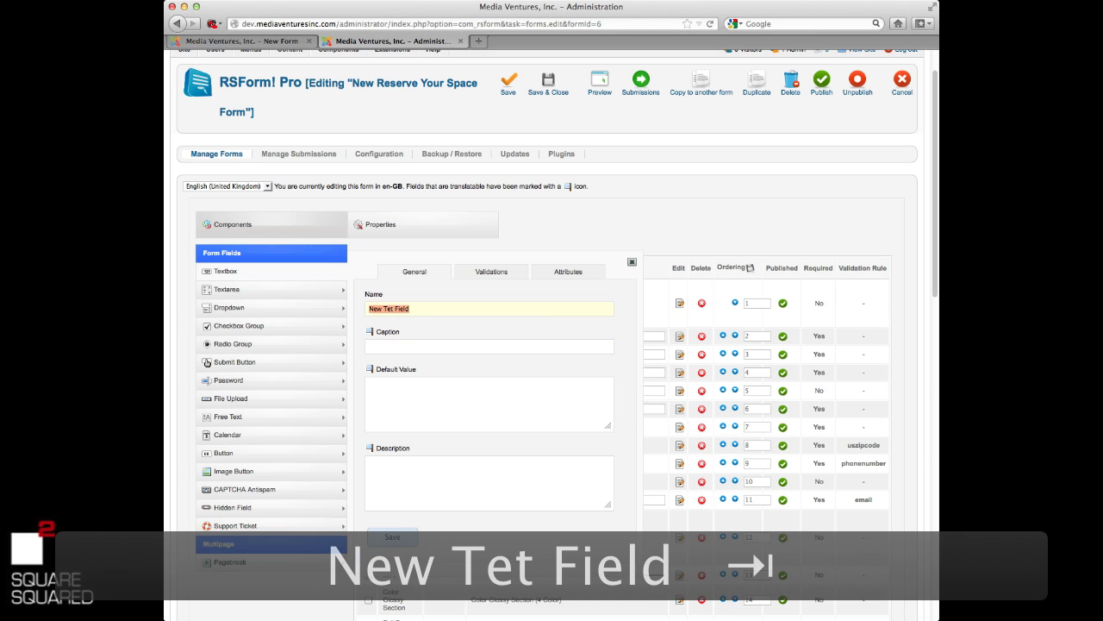
{"action": "left_click", "coordinate": [390, 308]}
{"action": "type", "text": "x"}
{"action": "left_click", "coordinate": [399, 347]}
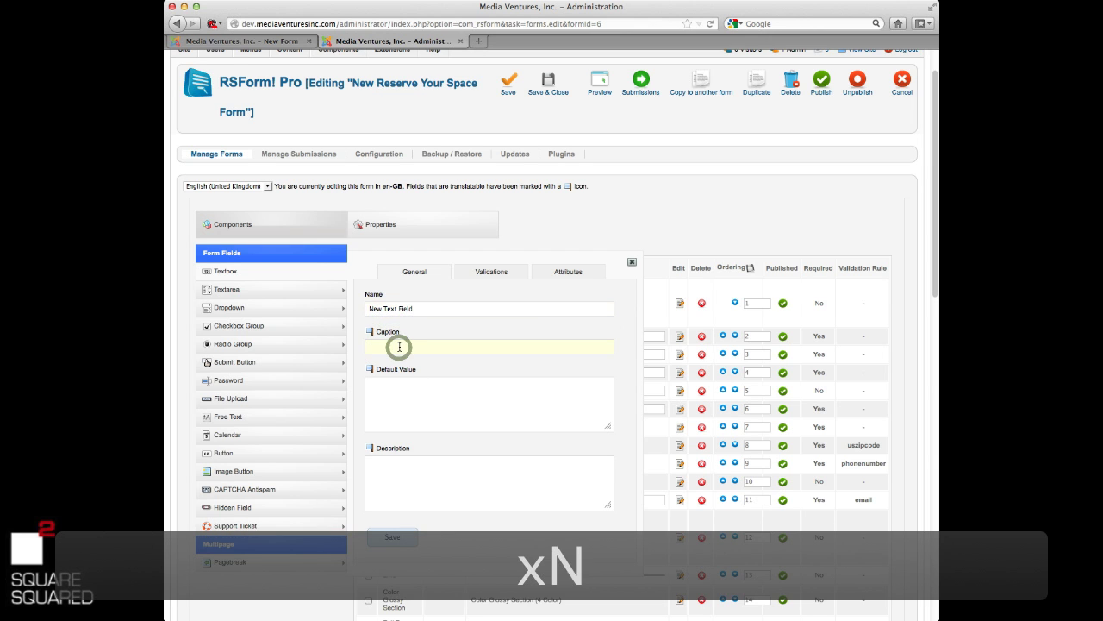
{"action": "type", "text": "New Text Field Laba"}
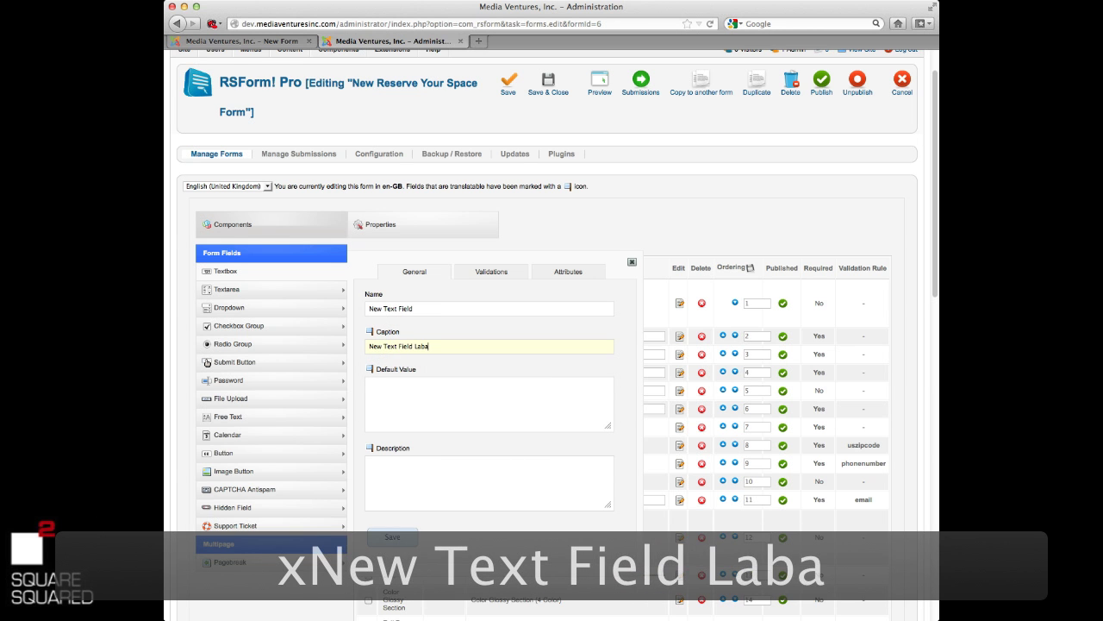
{"action": "key", "text": "BackSpace"}
{"action": "type", "text": "el"}
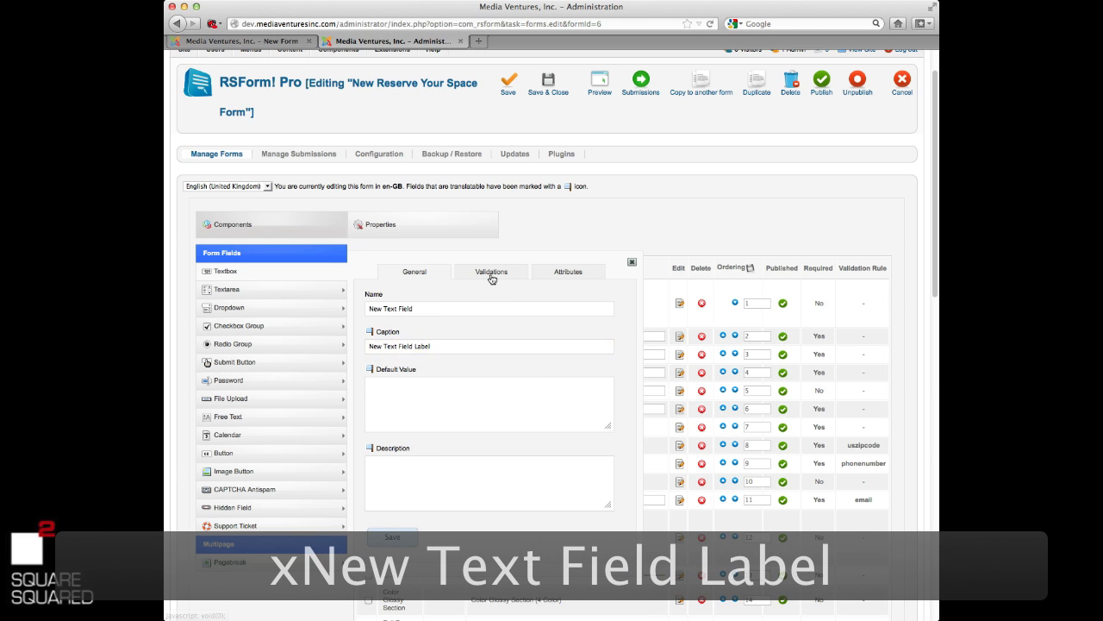
Make the new textbox required with no validation rule and save the field
{"action": "left_click", "coordinate": [491, 272]}
{"action": "left_click", "coordinate": [387, 310]}
{"action": "left_click", "coordinate": [375, 331]}
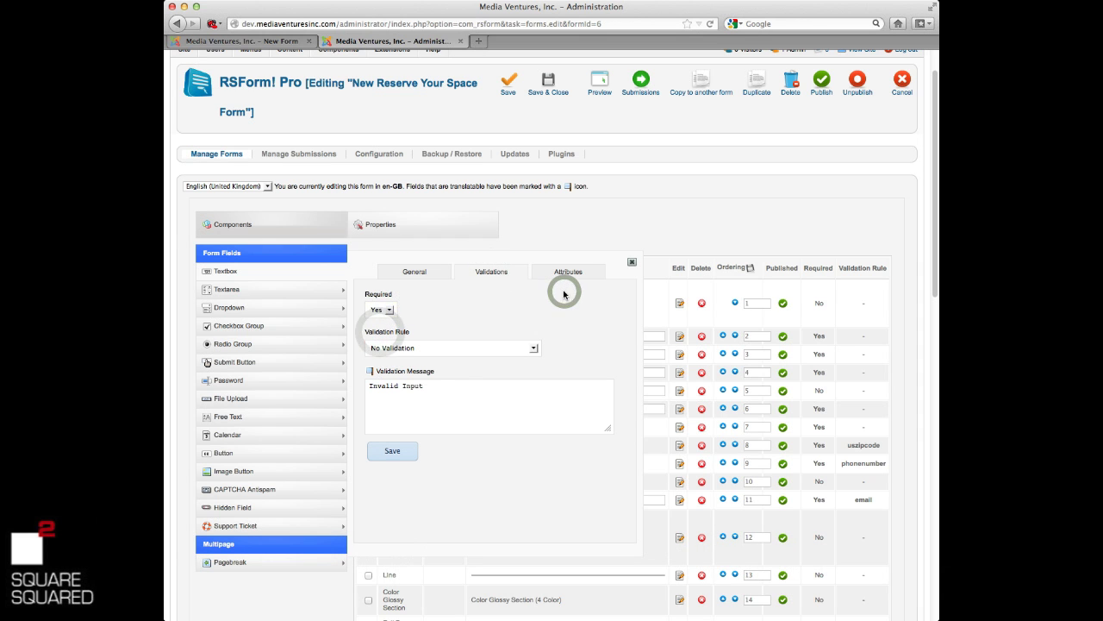
{"action": "left_click", "coordinate": [391, 451]}
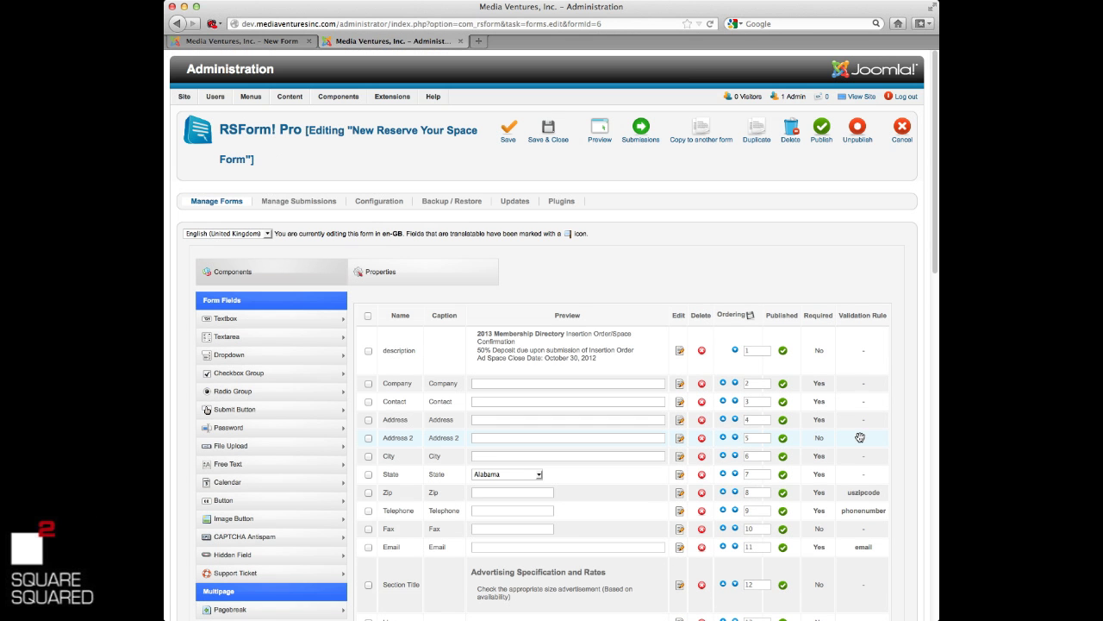
Move the New Text Field row from the end of the form to directly above Previous Art and save the form
{"action": "scroll", "coordinate": [695, 457], "scroll_direction": "down", "scroll_amount": 15}
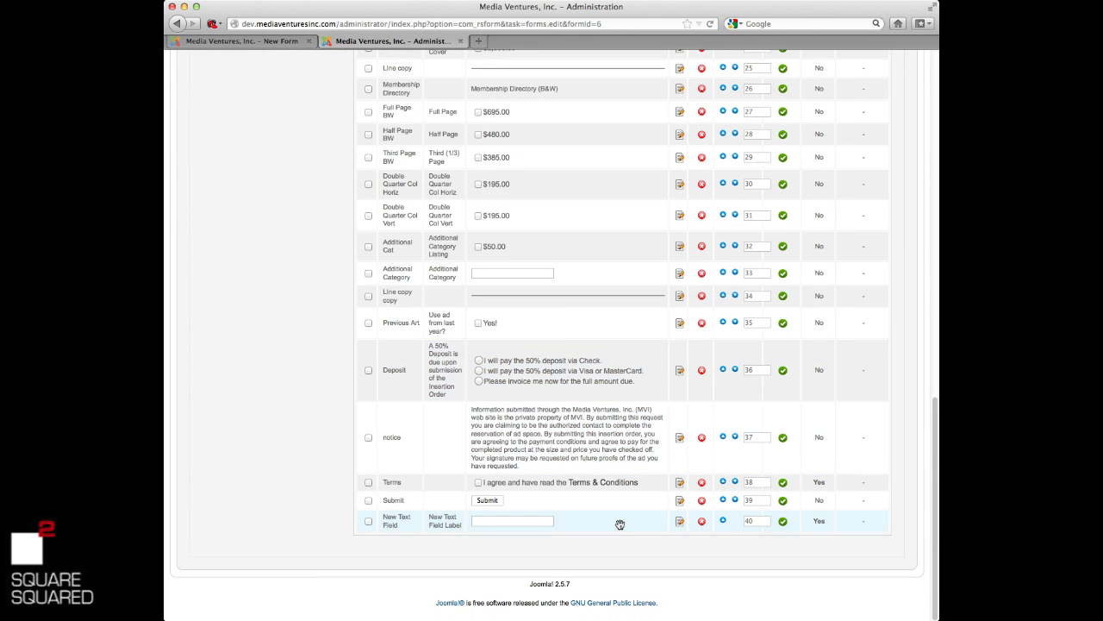
{"action": "left_click_drag", "start_coordinate": [621, 524], "coordinate": [624, 319]}
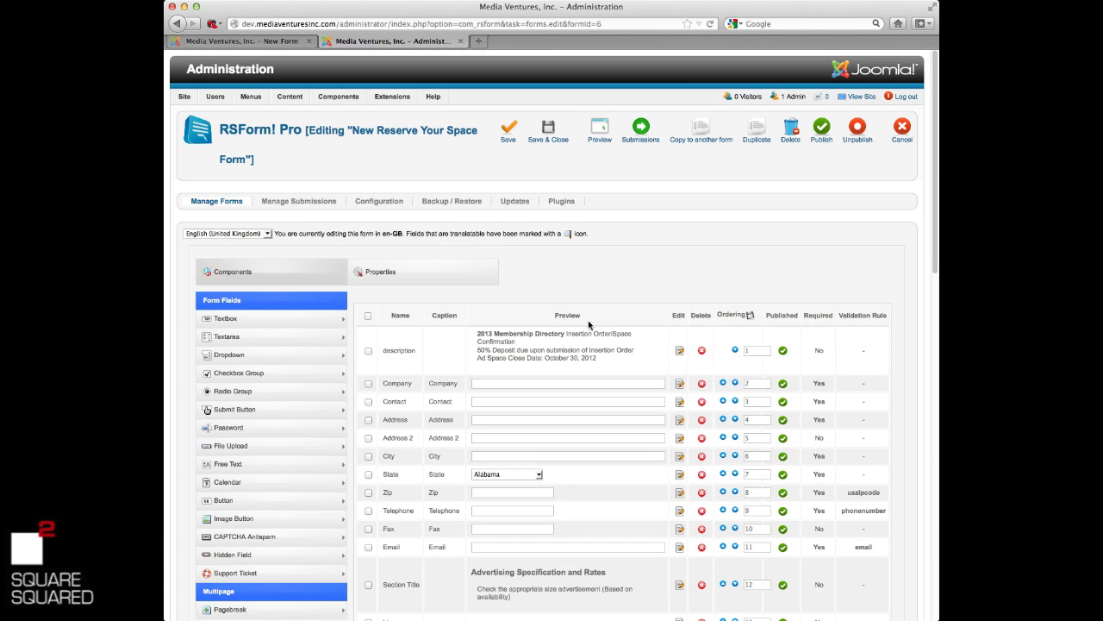
{"action": "left_click", "coordinate": [506, 129]}
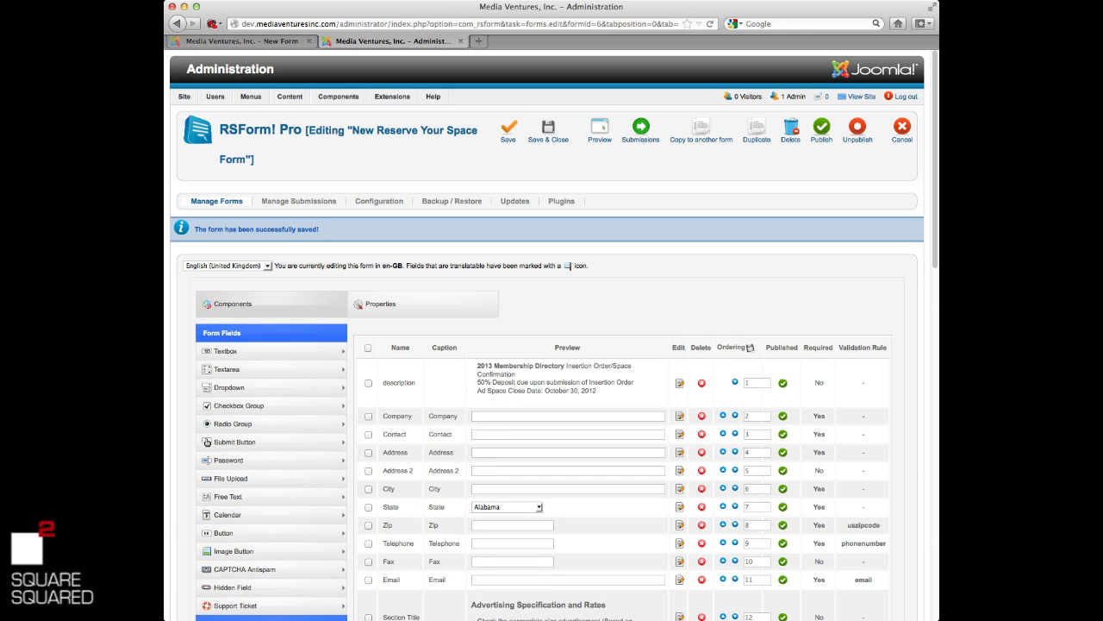
Switch to the live site's Reserve Your Space form and check the placement of New Text Field Label
{"action": "key", "text": "ctrl+shift+Tab"}
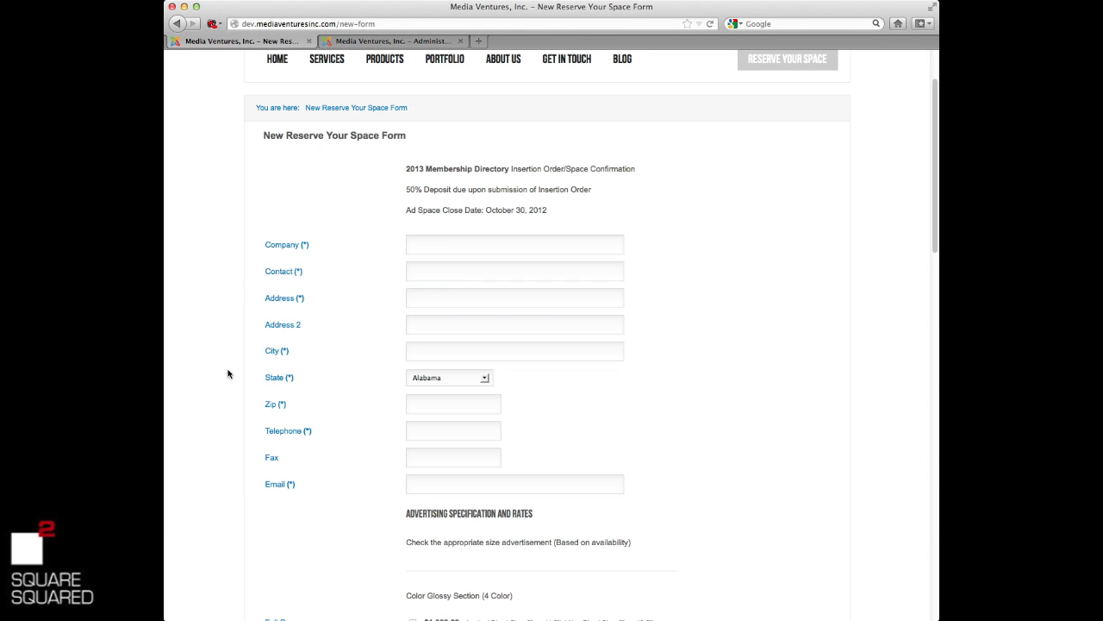
{"action": "scroll", "coordinate": [228, 373], "scroll_direction": "down", "scroll_amount": 10}
{"action": "scroll", "coordinate": [228, 373], "scroll_direction": "down", "scroll_amount": 8}
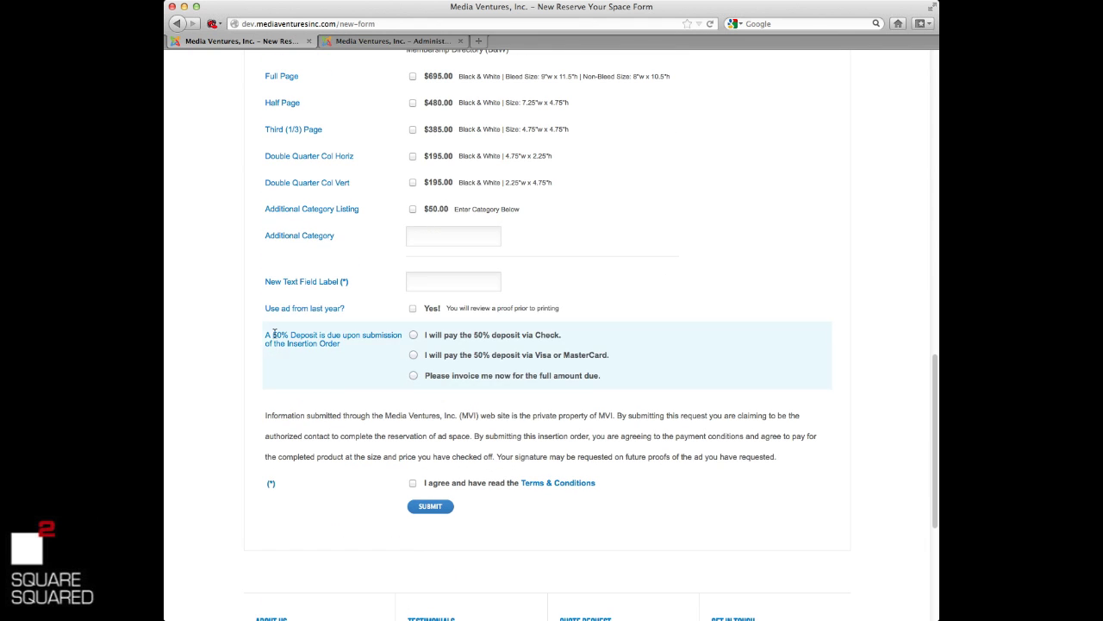
{"action": "left_click_drag", "start_coordinate": [358, 286], "coordinate": [229, 274]}
{"action": "left_click", "coordinate": [250, 349]}
{"action": "scroll", "coordinate": [250, 349], "scroll_direction": "up", "scroll_amount": 15}
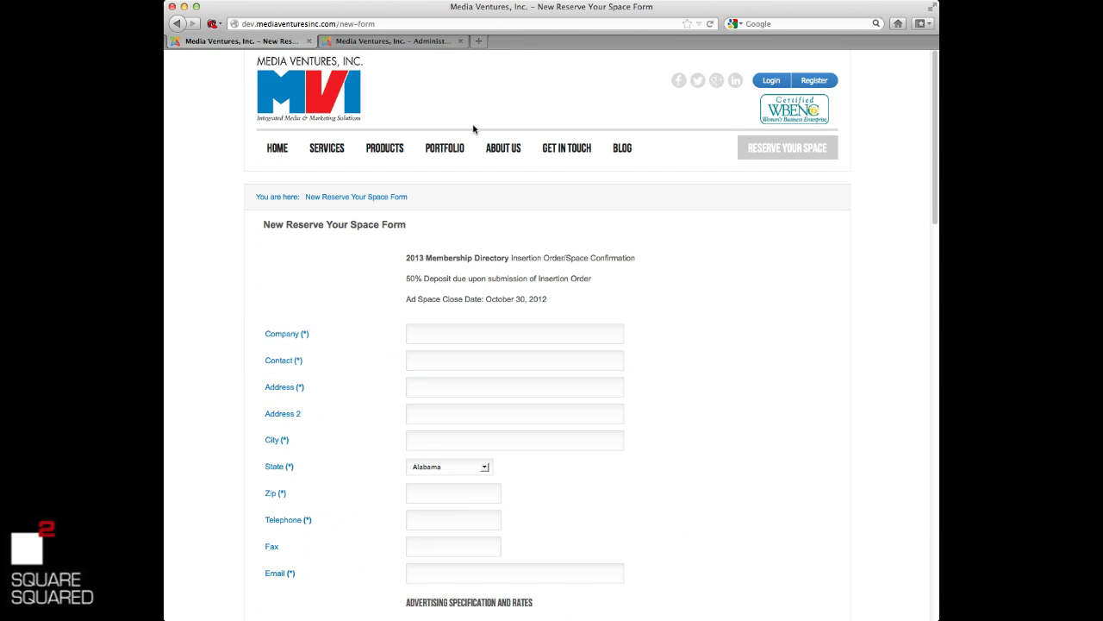
Return to the form's administration page and review its field list and its layout properties
{"action": "left_click", "coordinate": [397, 45]}
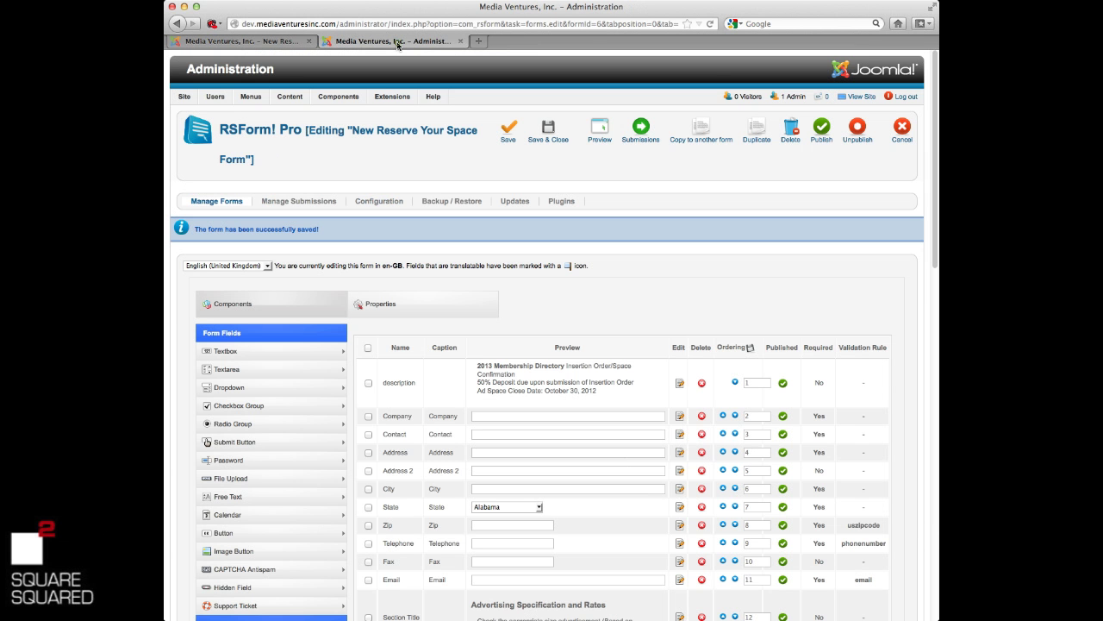
{"action": "mouse_move", "coordinate": [420, 165]}
{"action": "scroll", "coordinate": [346, 370], "scroll_direction": "down", "scroll_amount": 5}
{"action": "scroll", "coordinate": [346, 369], "scroll_direction": "down", "scroll_amount": 1}
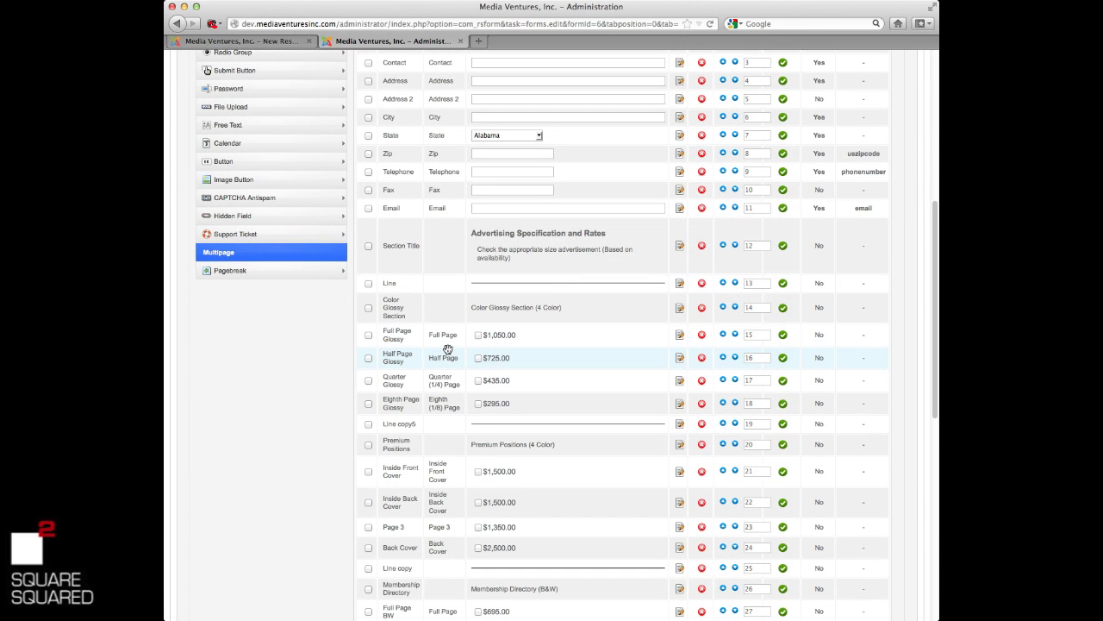
{"action": "scroll", "coordinate": [449, 349], "scroll_direction": "up", "scroll_amount": 5}
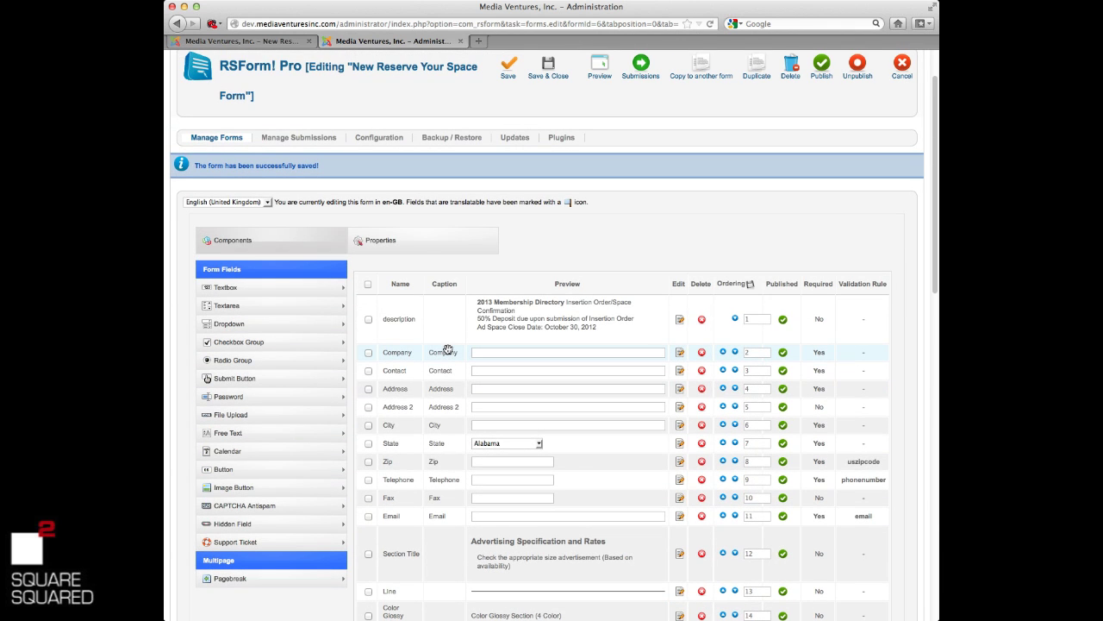
{"action": "left_click", "coordinate": [419, 240]}
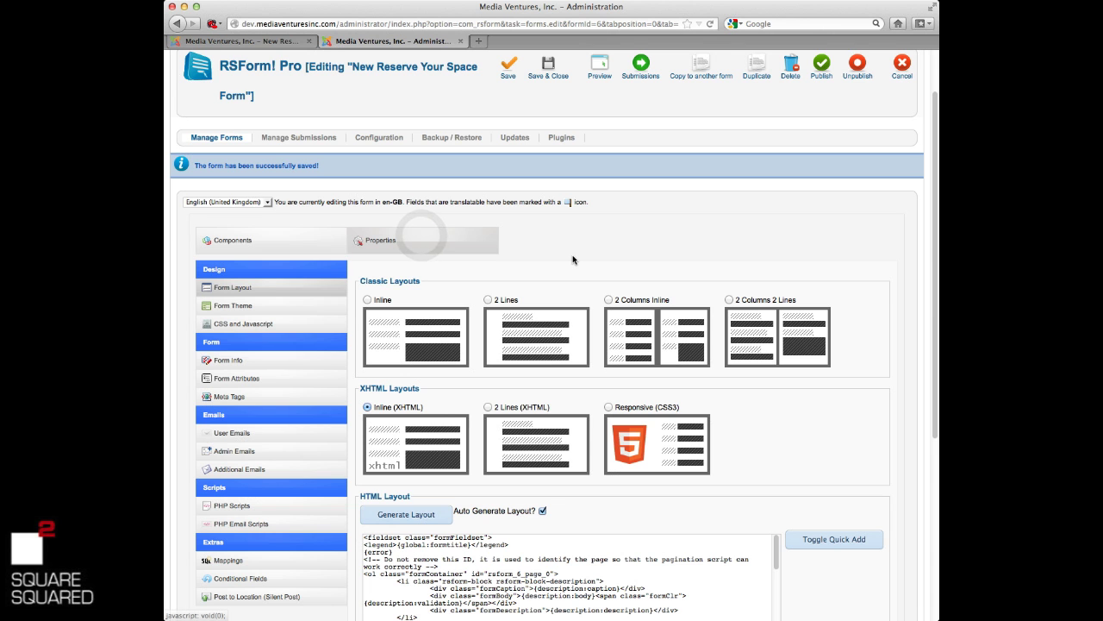
{"action": "scroll", "coordinate": [572, 259], "scroll_direction": "down", "scroll_amount": 5}
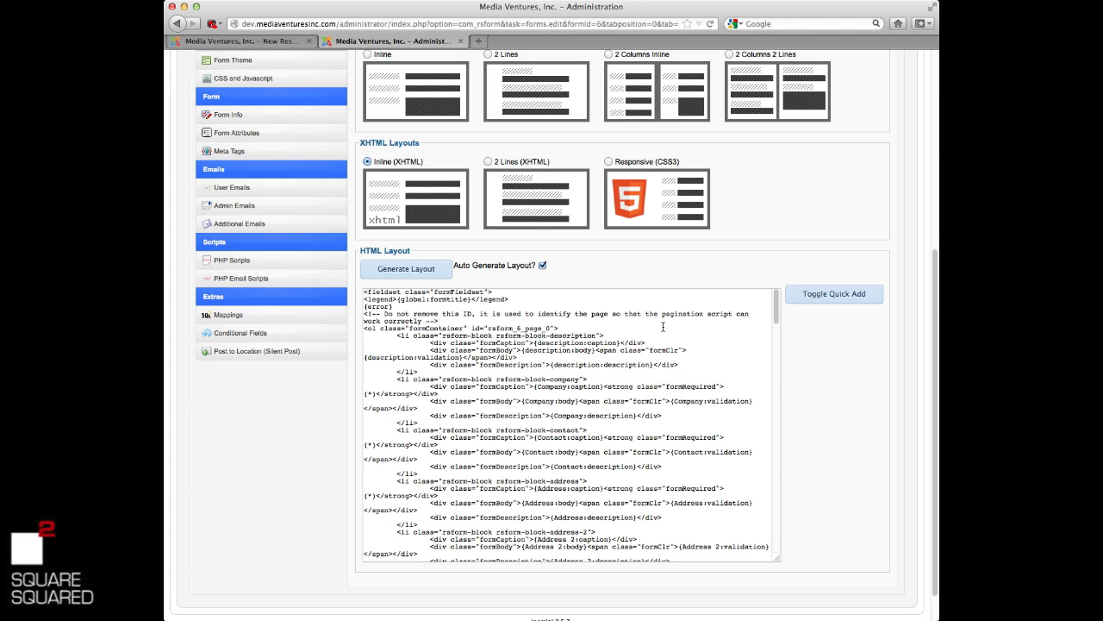
{"action": "scroll", "coordinate": [259, 340], "scroll_direction": "up", "scroll_amount": 2}
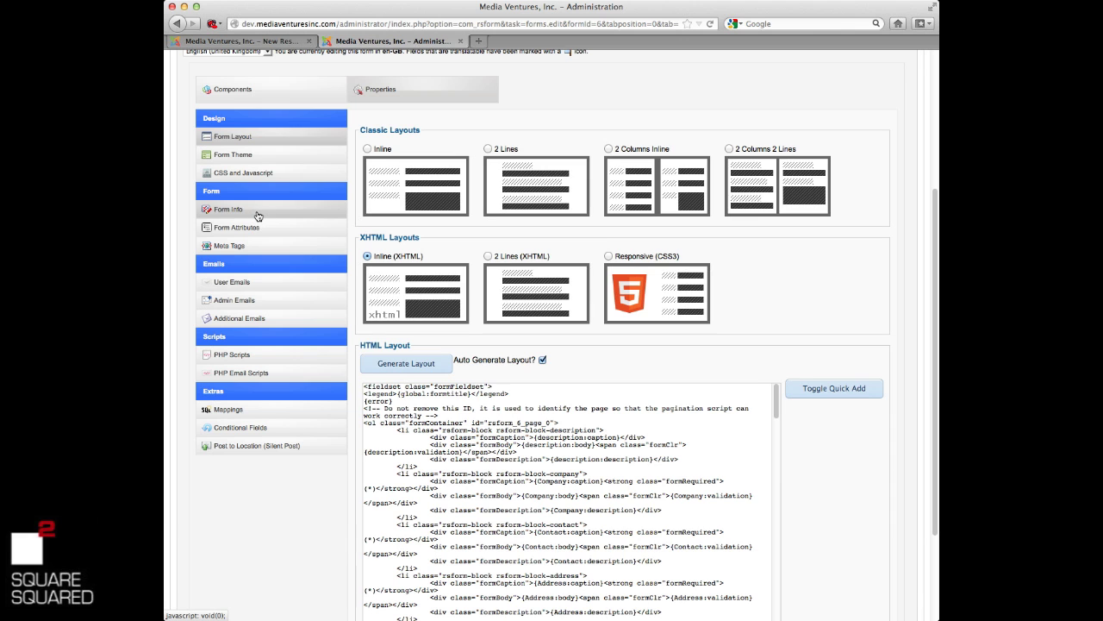
Open the form's Admin Emails settings and inspect the To recipients
{"action": "left_click", "coordinate": [273, 300]}
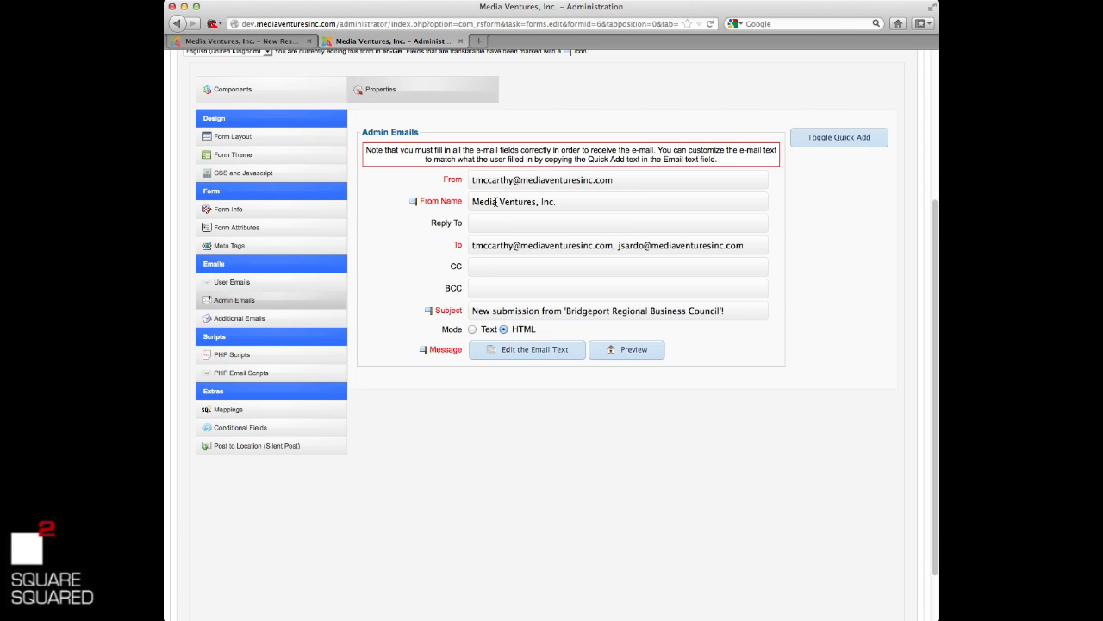
{"action": "left_click", "coordinate": [472, 249]}
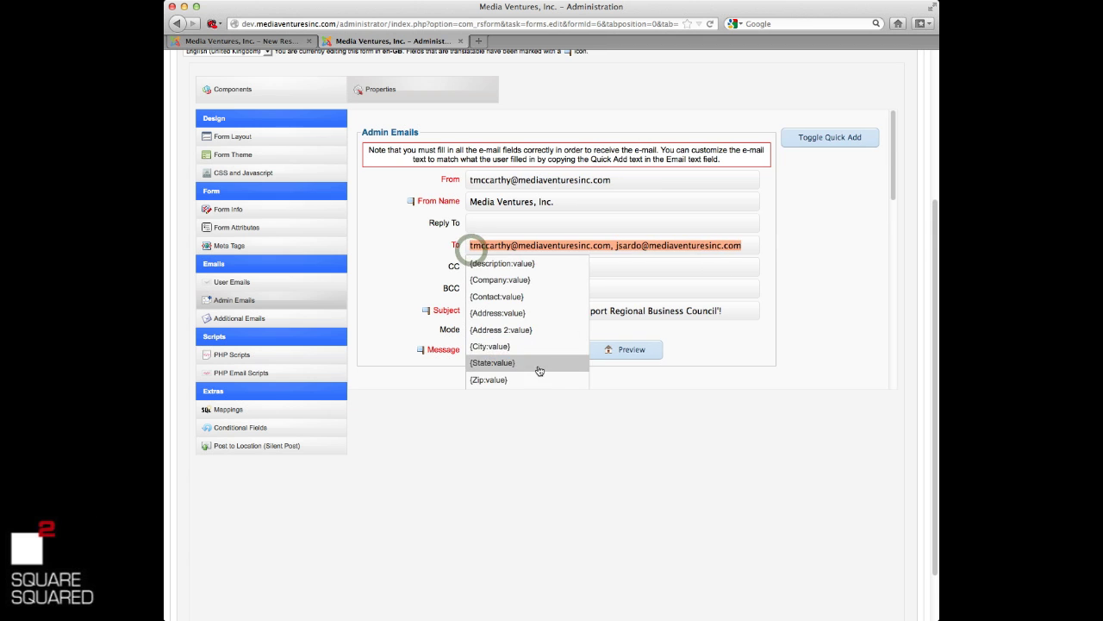
{"action": "left_click", "coordinate": [848, 331]}
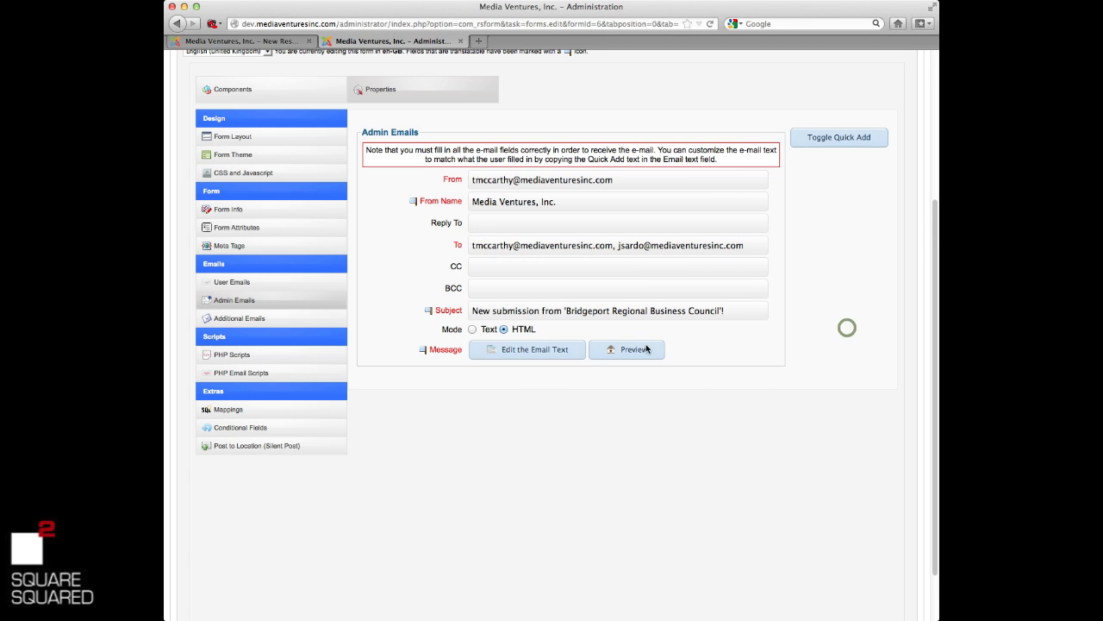
Open the admin email text for editing, review its field placeholders and enlarge the editor window vertically
{"action": "left_click", "coordinate": [535, 357]}
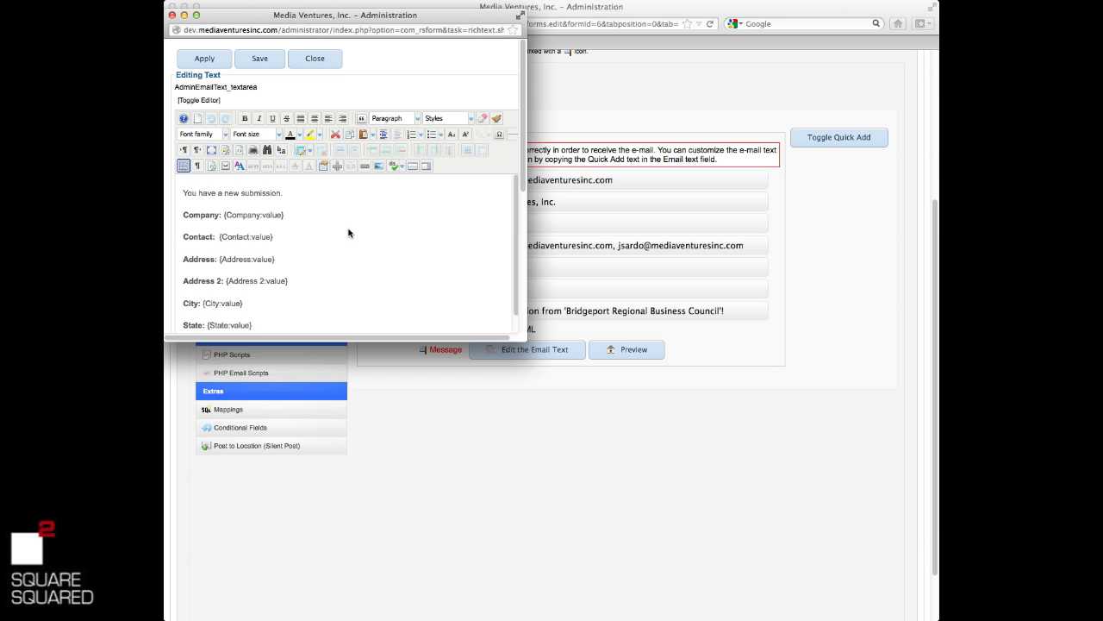
{"action": "scroll", "coordinate": [372, 268], "scroll_direction": "down", "scroll_amount": 10}
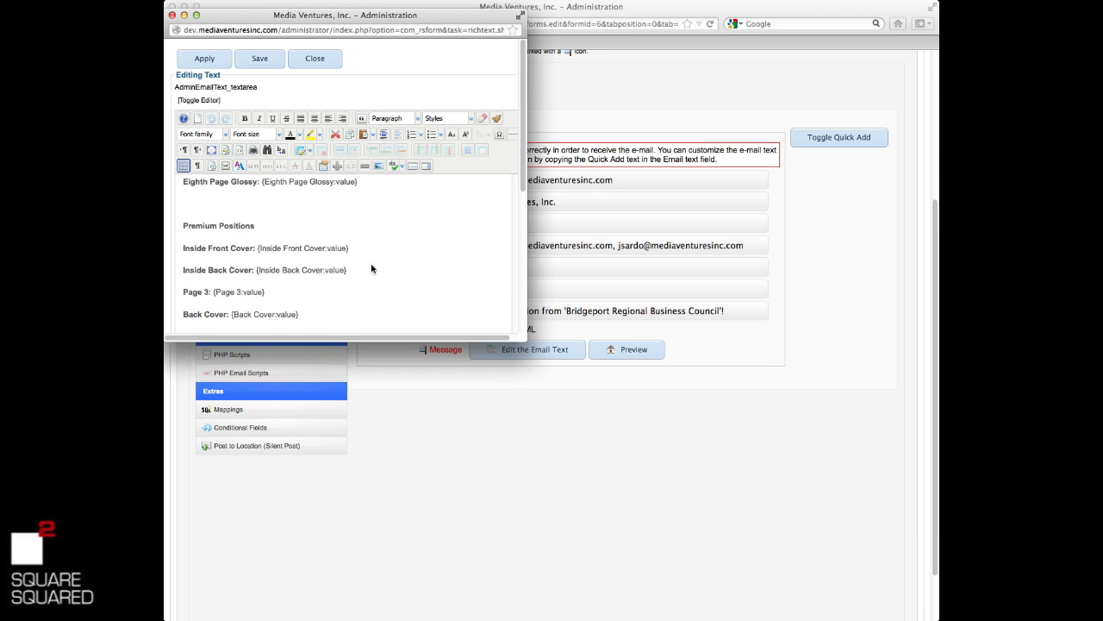
{"action": "scroll", "coordinate": [371, 268], "scroll_direction": "down", "scroll_amount": 5}
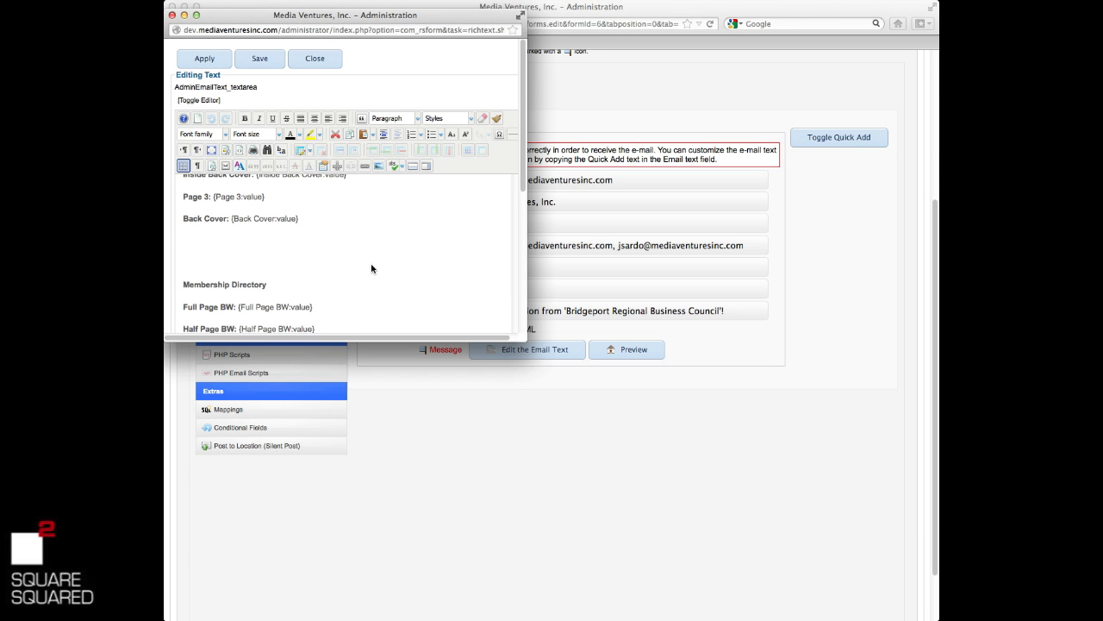
{"action": "left_click_drag", "start_coordinate": [512, 343], "coordinate": [488, 572]}
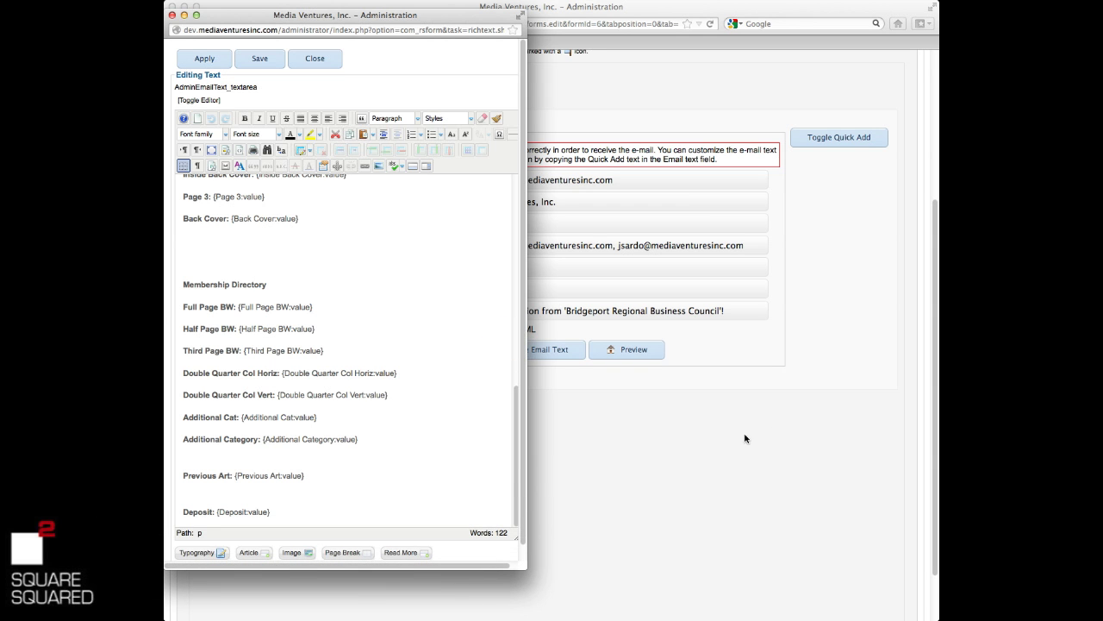
{"action": "left_click", "coordinate": [761, 420]}
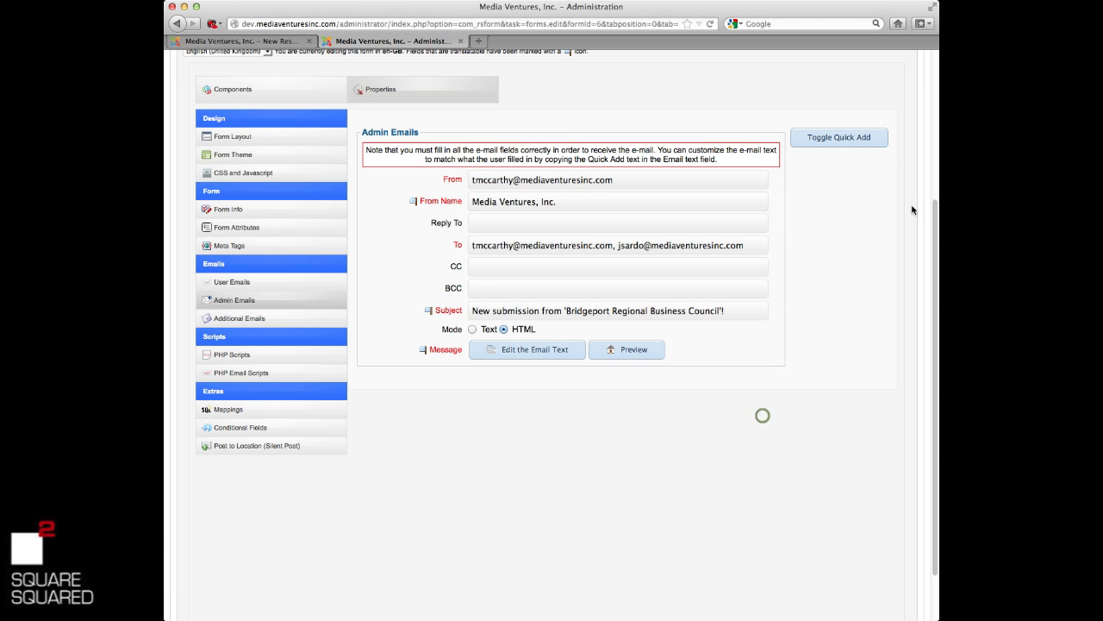
Copy the New Text Field heading with its caption and value placeholders from Quick Add into the admin email text below Previous Art
{"action": "left_click", "coordinate": [854, 140]}
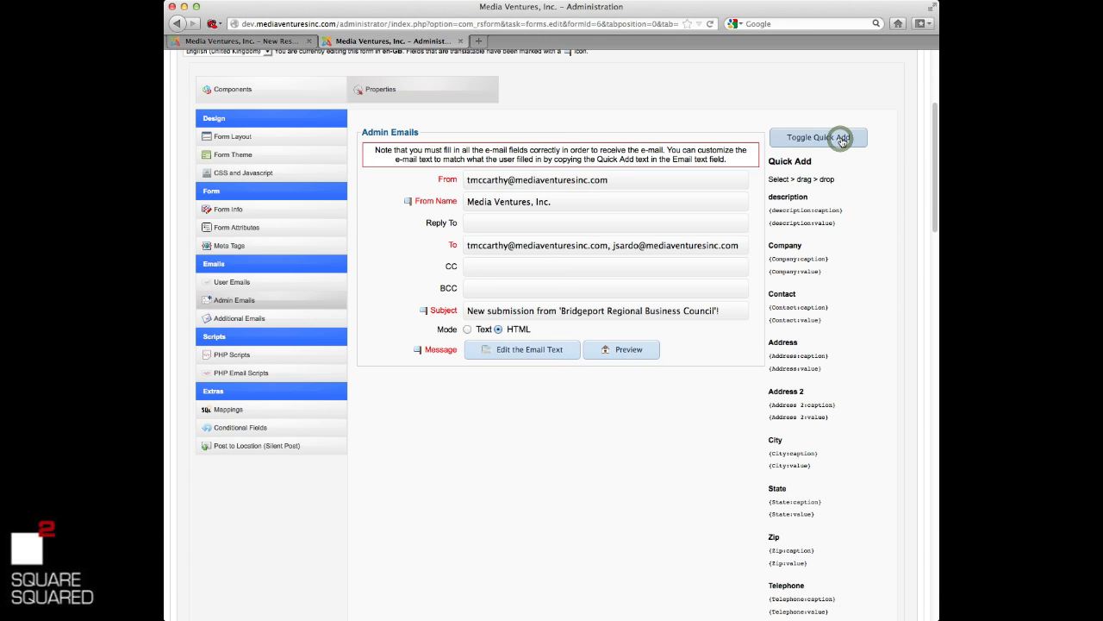
{"action": "scroll", "coordinate": [848, 352], "scroll_direction": "down", "scroll_amount": 5}
{"action": "scroll", "coordinate": [848, 352], "scroll_direction": "down", "scroll_amount": 15}
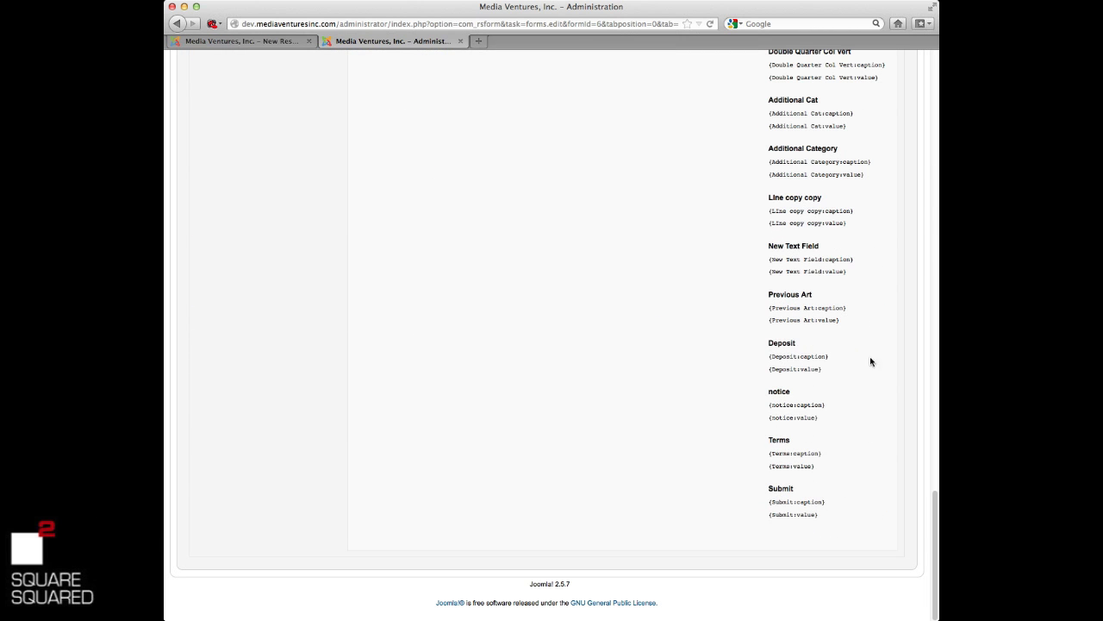
{"action": "left_click_drag", "start_coordinate": [770, 274], "coordinate": [771, 245]}
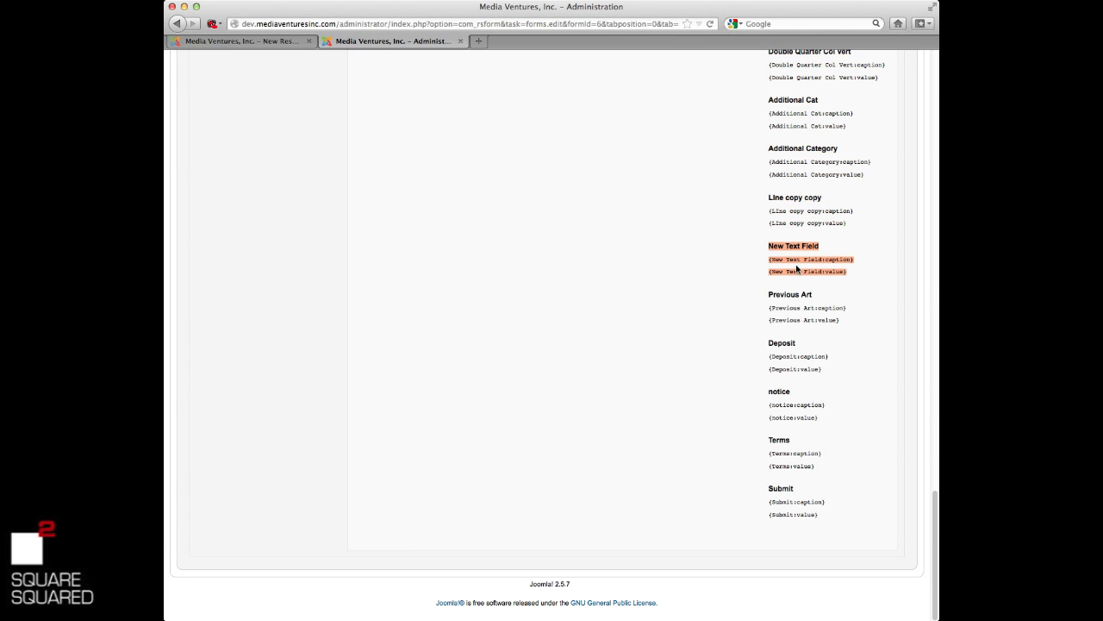
{"action": "key", "text": "super+grave"}
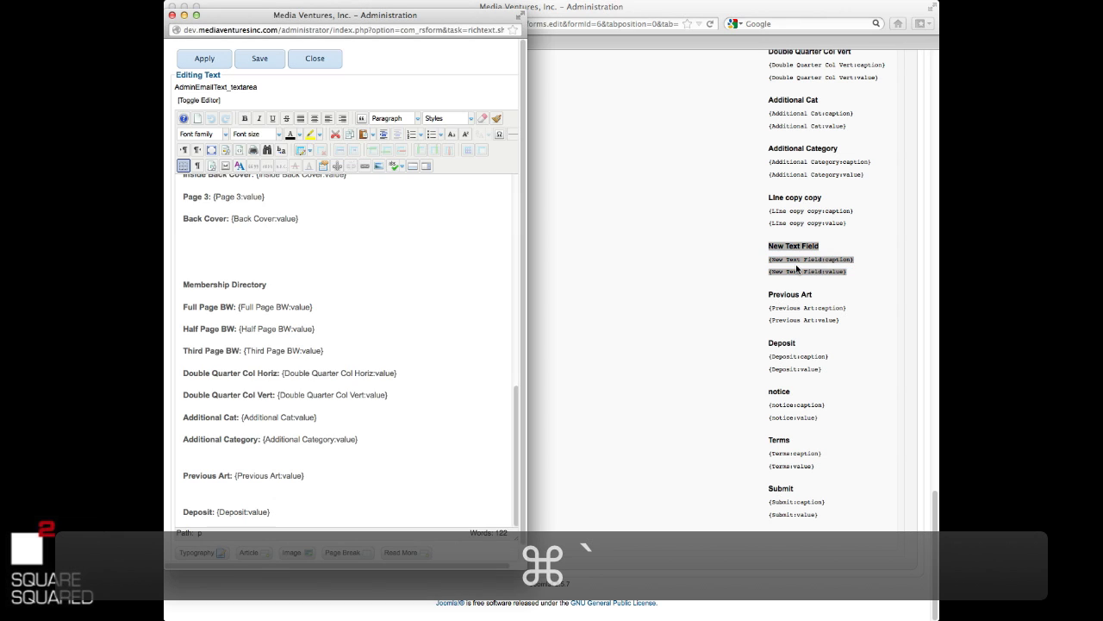
{"action": "key", "text": "super+grave"}
{"action": "key", "text": "super+c"}
{"action": "key", "text": "super+grave"}
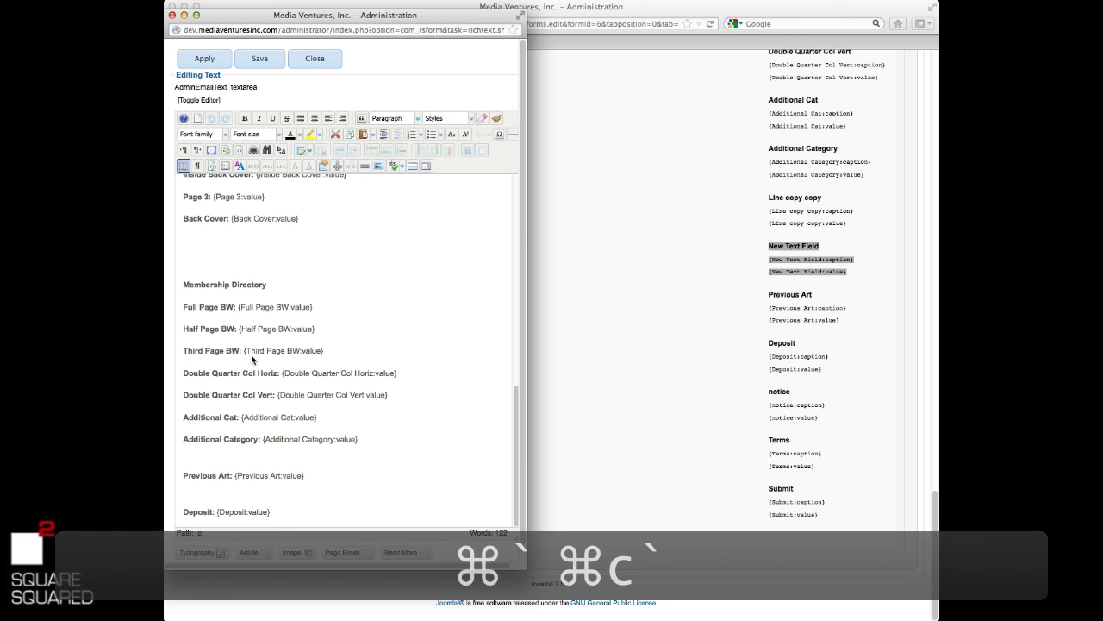
{"action": "left_click", "coordinate": [270, 493]}
{"action": "key", "text": "super+v"}
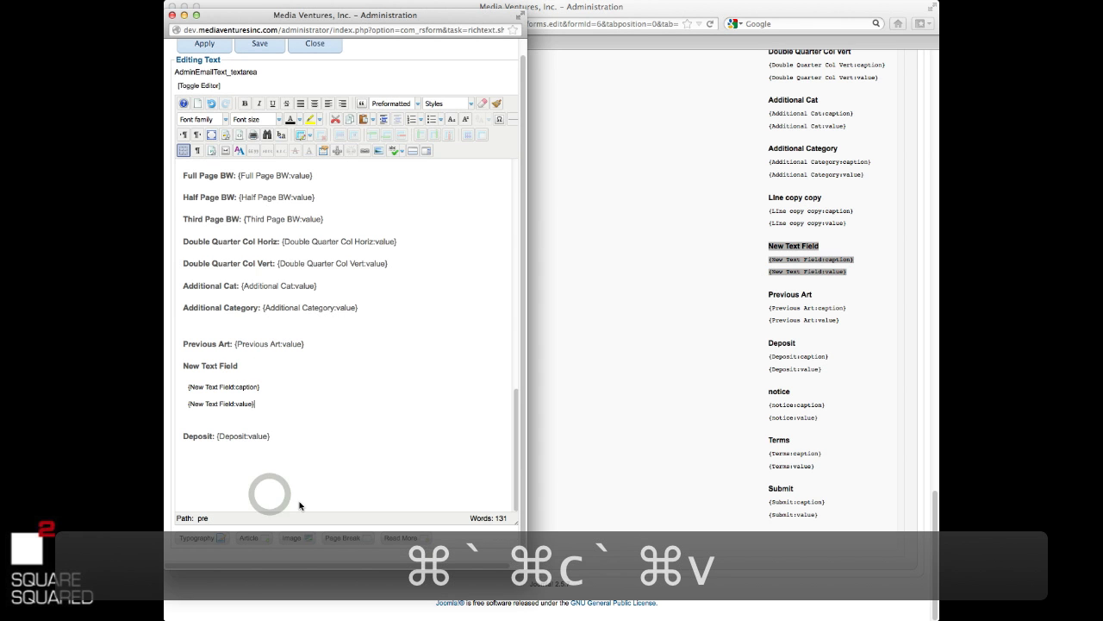
Remove the caption placeholder and merge the pasted text into one line reading "New Text Field: {New Text Field:value}"
{"action": "left_click_drag", "start_coordinate": [265, 389], "coordinate": [189, 447]}
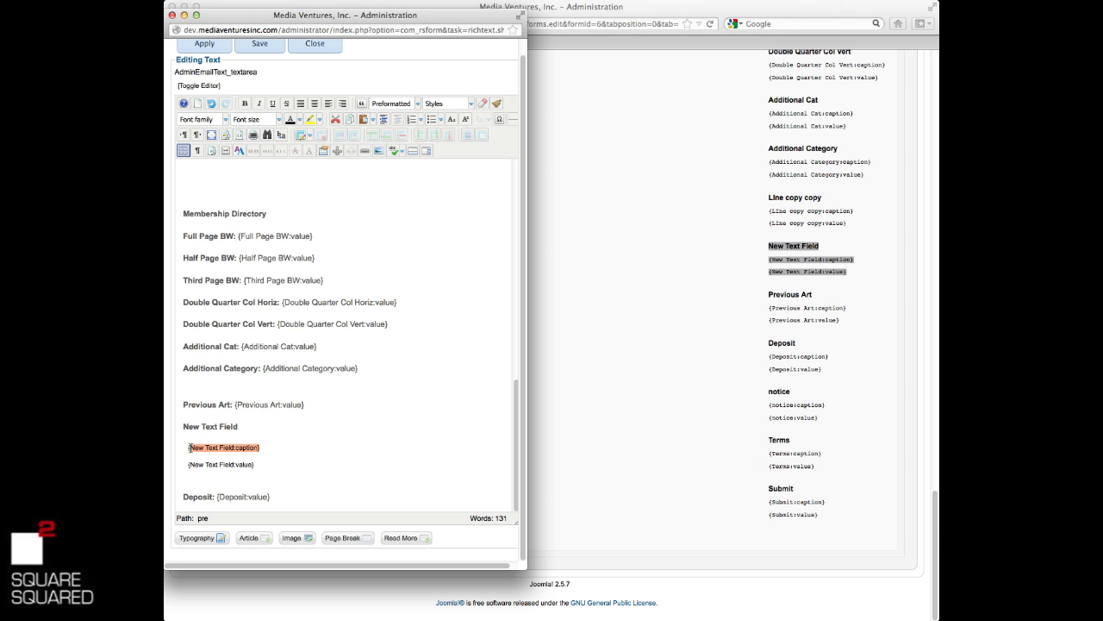
{"action": "left_click_drag", "start_coordinate": [284, 446], "coordinate": [185, 450]}
{"action": "key", "text": "BackSpace"}
{"action": "key", "text": "BackSpace"}
{"action": "key", "text": "BackSpace"}
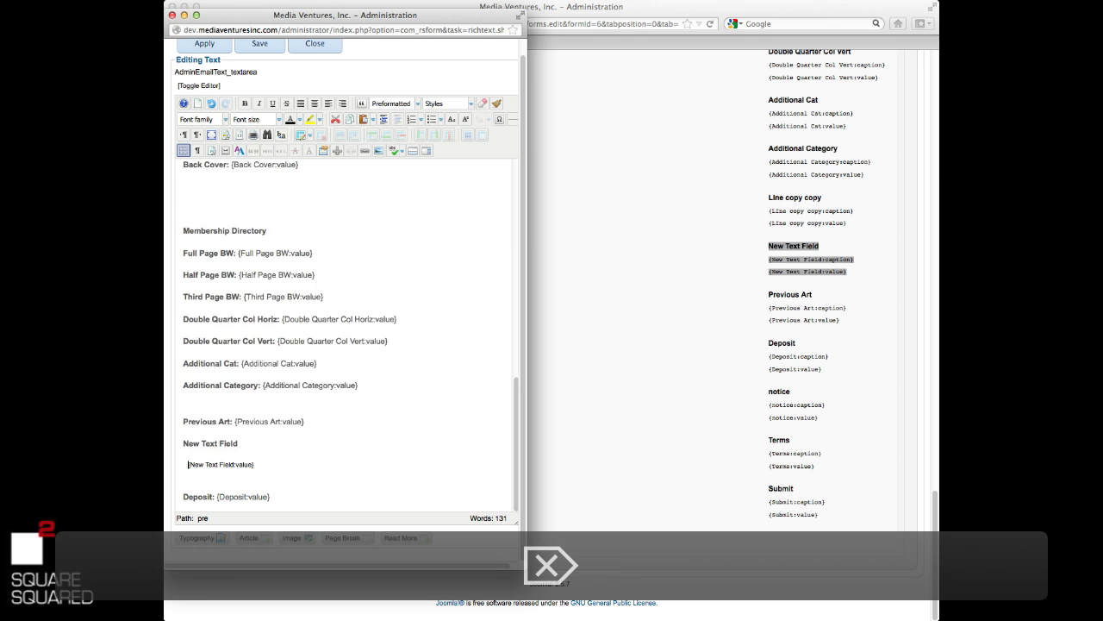
{"action": "type", "text": ": {New Text Field:value"}
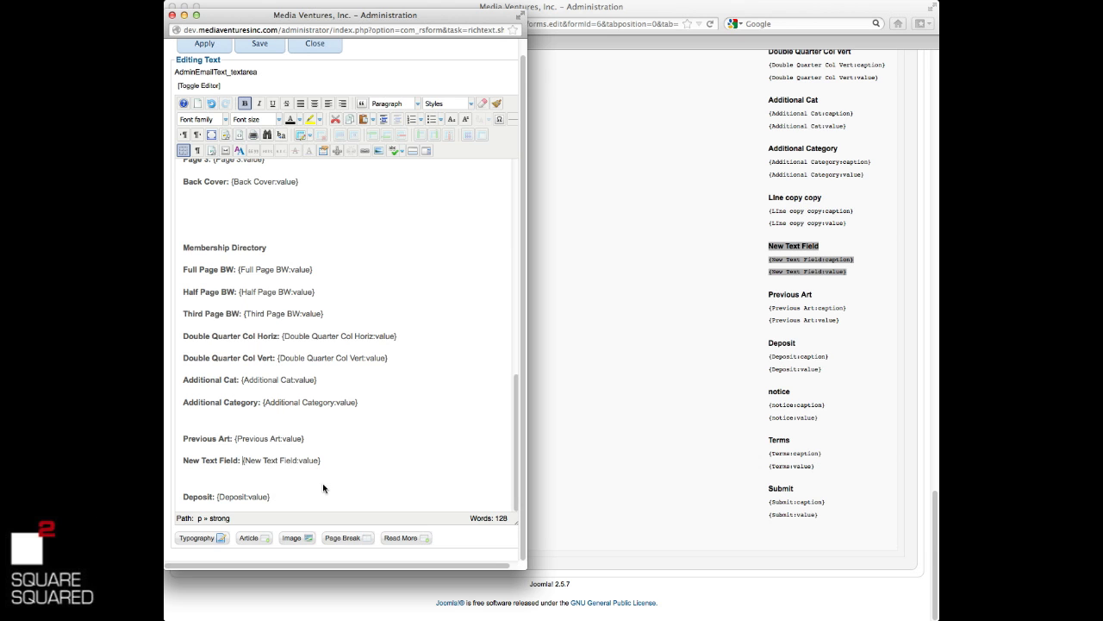
Apply and save the edited admin email text, closing its editor window
{"action": "scroll", "coordinate": [319, 491], "scroll_direction": "up", "scroll_amount": 15}
{"action": "left_click", "coordinate": [188, 59]}
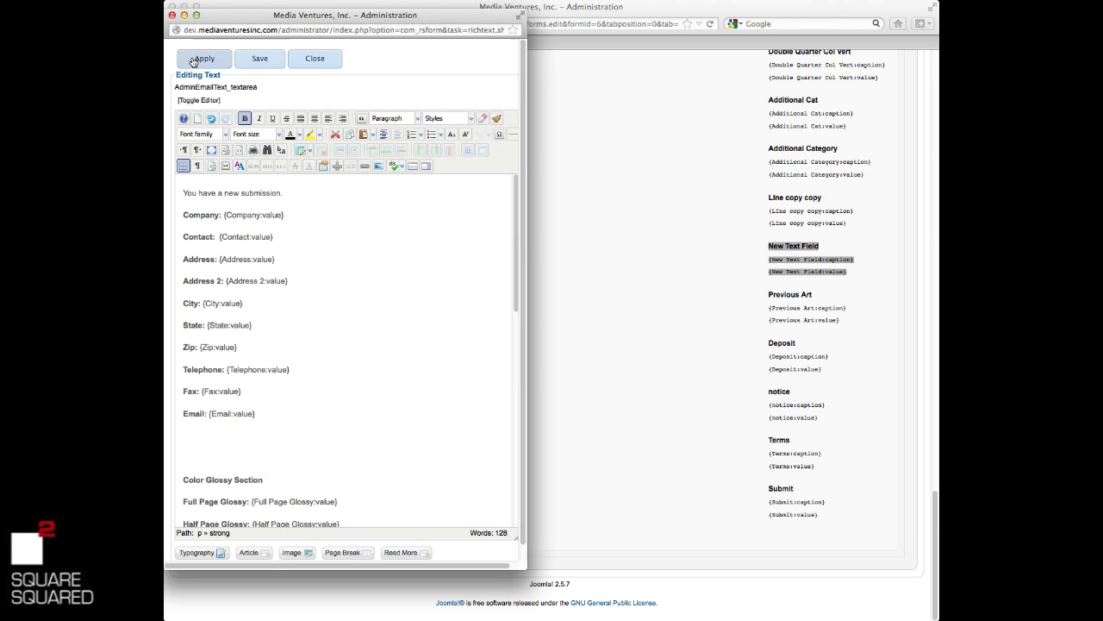
{"action": "left_click", "coordinate": [257, 61]}
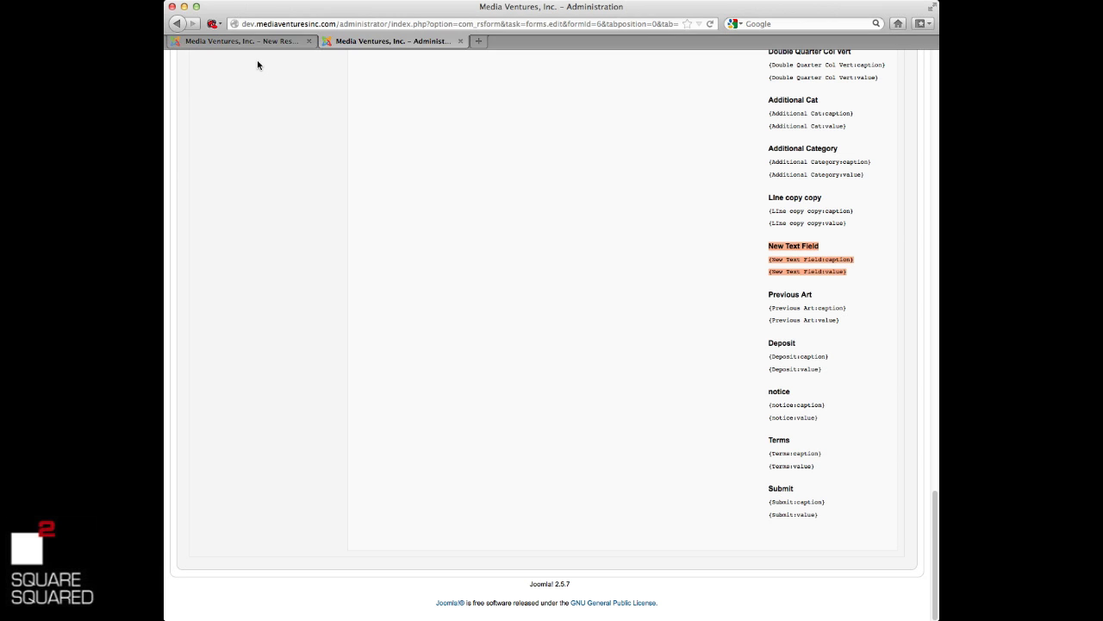
Replace "Bridgeport Regional" in the admin email Subject with the title "New Reserve Your Space Form" copied from the live form
{"action": "scroll", "coordinate": [425, 551], "scroll_direction": "up", "scroll_amount": 15}
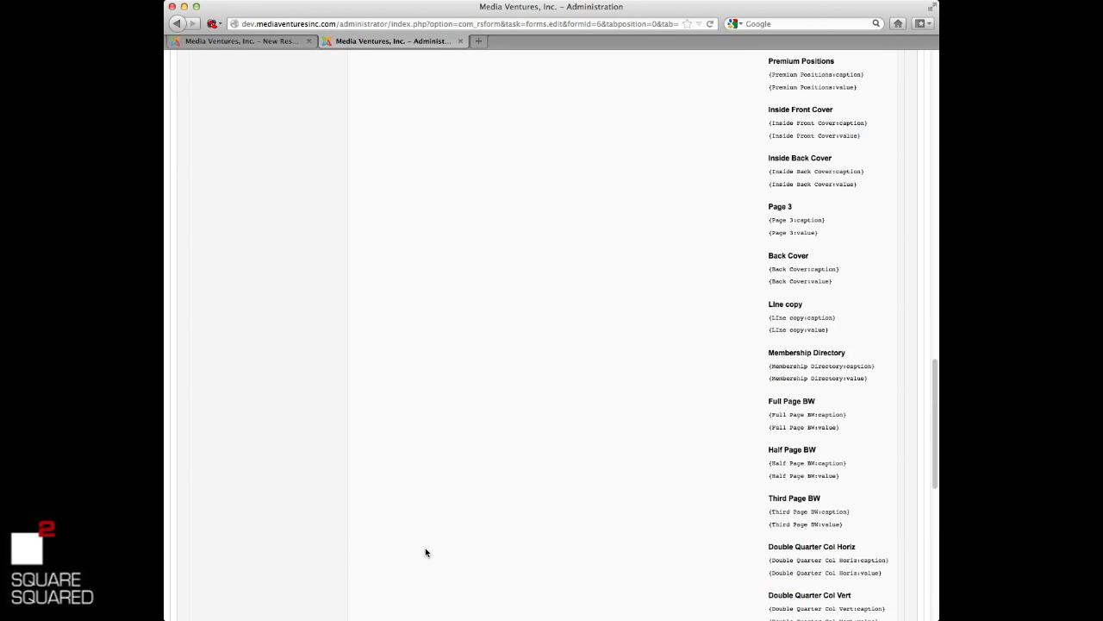
{"action": "scroll", "coordinate": [427, 552], "scroll_direction": "down", "scroll_amount": 3}
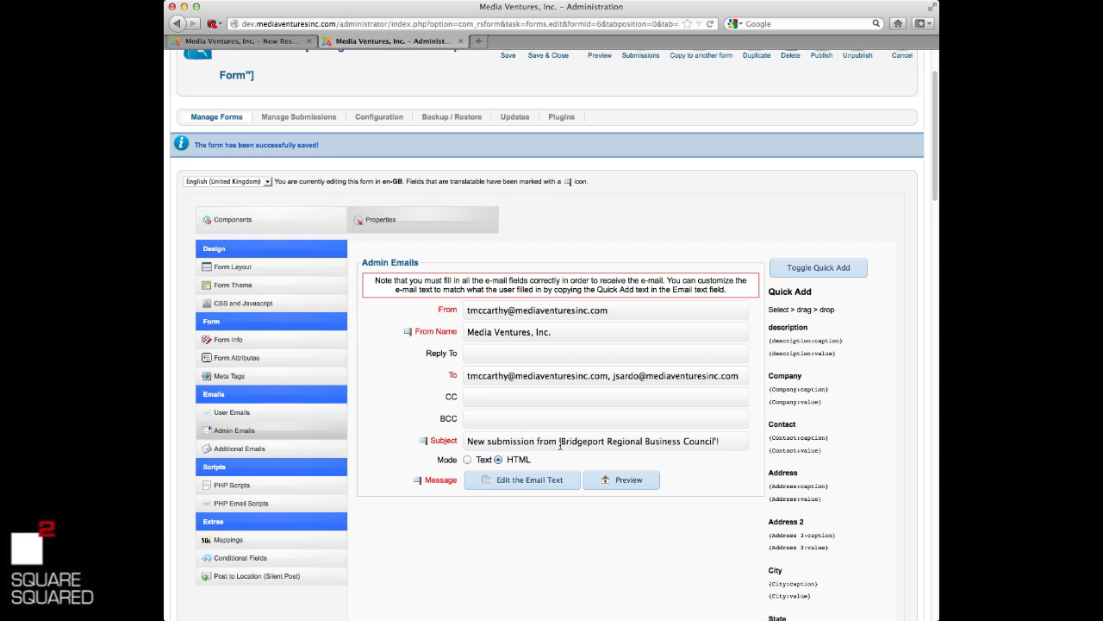
{"action": "left_click_drag", "start_coordinate": [561, 442], "coordinate": [641, 443]}
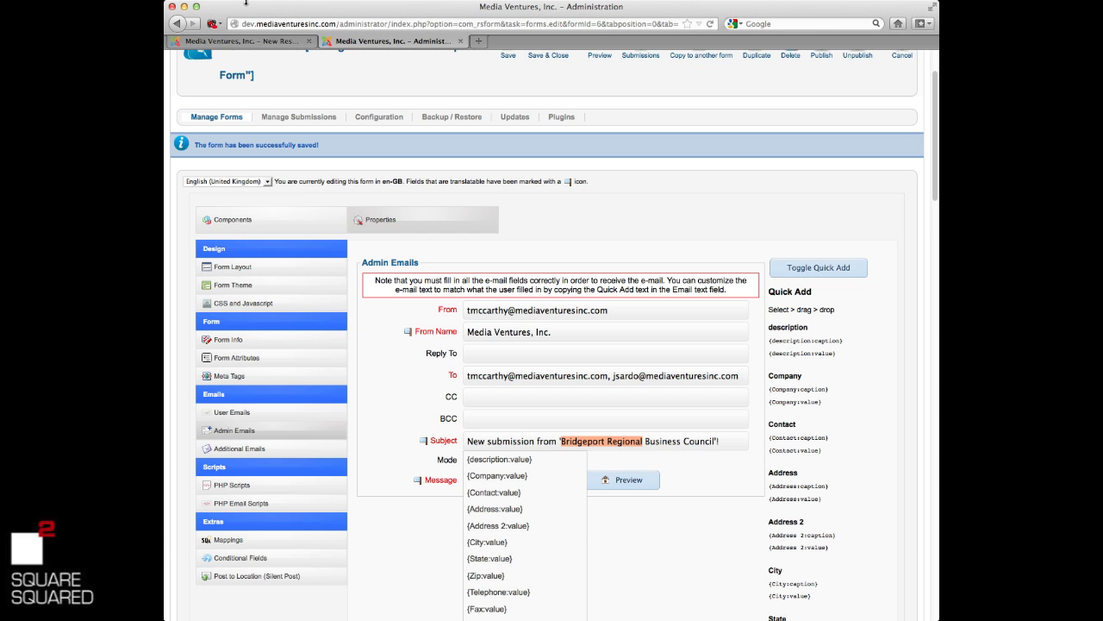
{"action": "left_click", "coordinate": [208, 40]}
{"action": "triple_click", "coordinate": [267, 223]}
{"action": "key", "text": "super+c"}
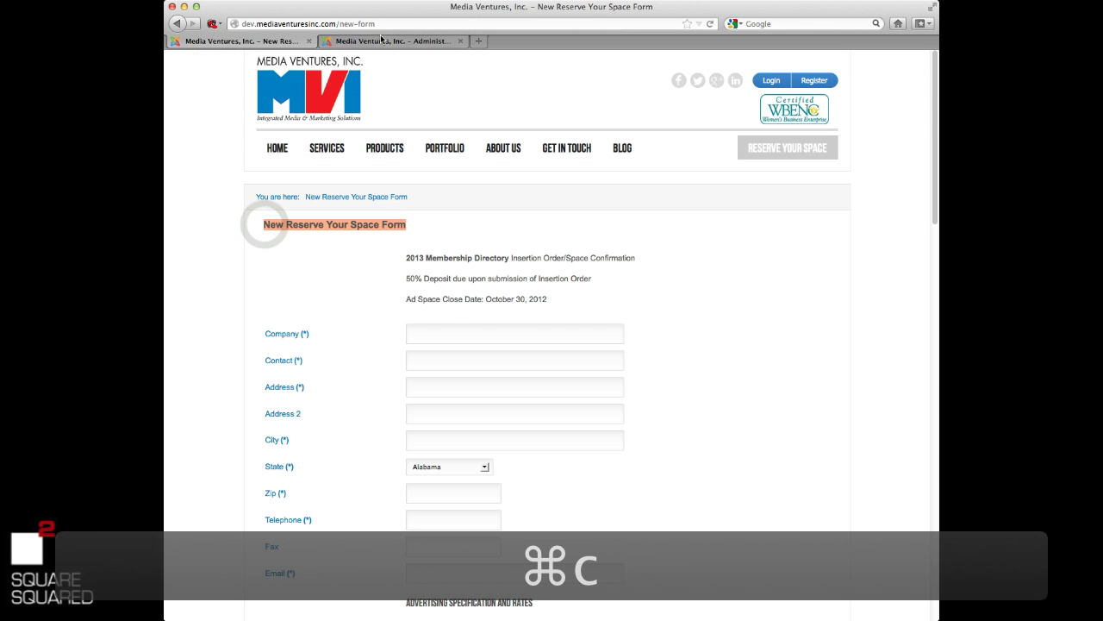
{"action": "left_click", "coordinate": [381, 39]}
{"action": "key", "text": "super+v"}
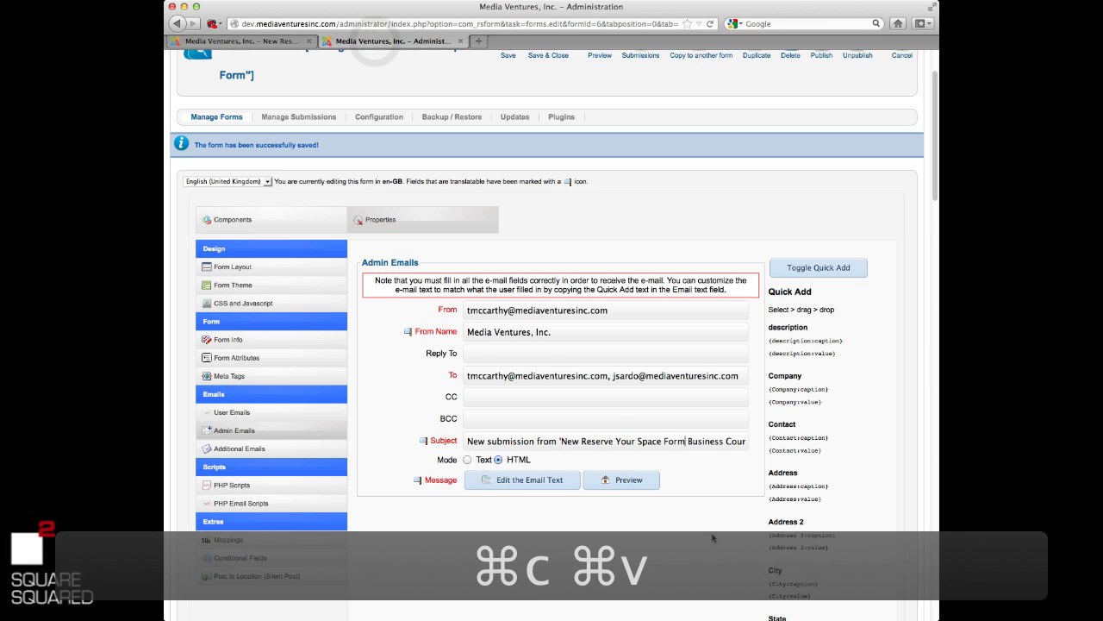
Delete the leftover "Business Council" from the admin email Subject and save the form
{"action": "key", "text": "Delete"}
{"action": "key", "text": "Delete"}
{"action": "key", "text": "Delete"}
{"action": "key", "text": "Delete"}
{"action": "key", "text": "Delete"}
{"action": "key", "text": "Delete"}
{"action": "key", "text": "Delete"}
{"action": "key", "text": "Delete"}
{"action": "key", "text": "Delete"}
{"action": "key", "text": "Delete"}
{"action": "key", "text": "Delete"}
{"action": "key", "text": "Delete"}
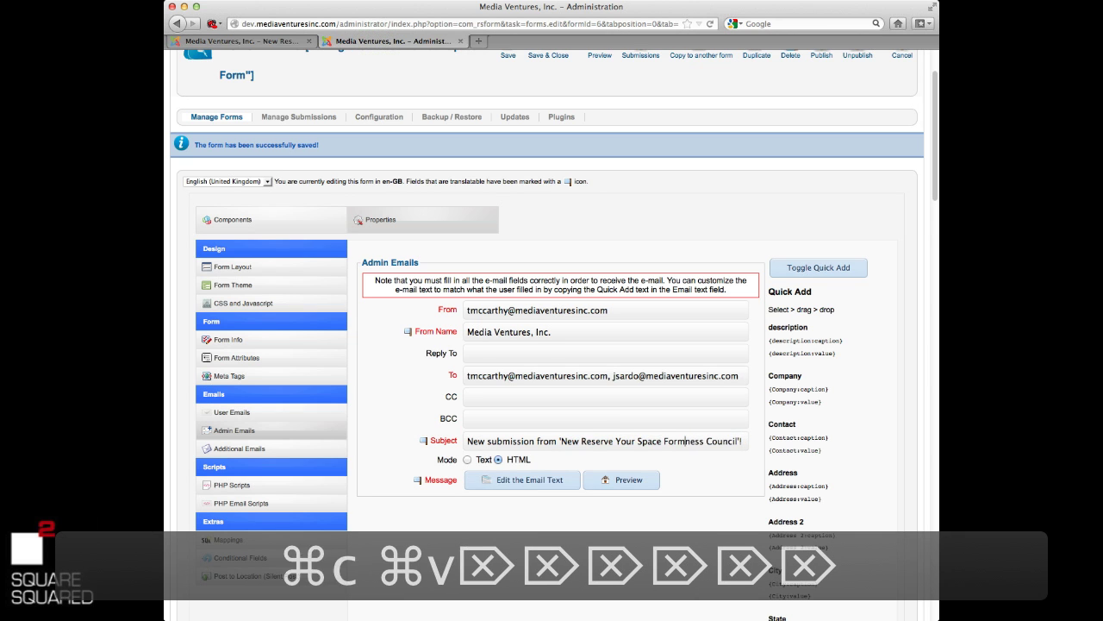
{"action": "key", "text": "Delete"}
{"action": "key", "text": "Delete"}
{"action": "key", "text": "Delete"}
{"action": "key", "text": "Delete"}
{"action": "key", "text": "Delete"}
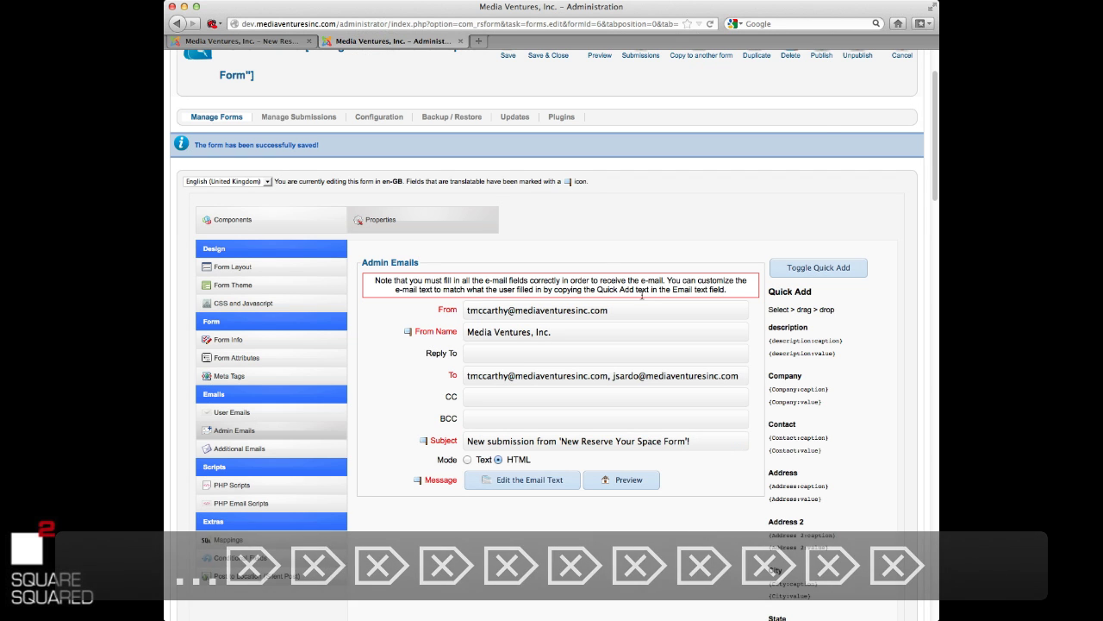
{"action": "scroll", "coordinate": [655, 207], "scroll_direction": "up", "scroll_amount": 3}
{"action": "left_click", "coordinate": [518, 132]}
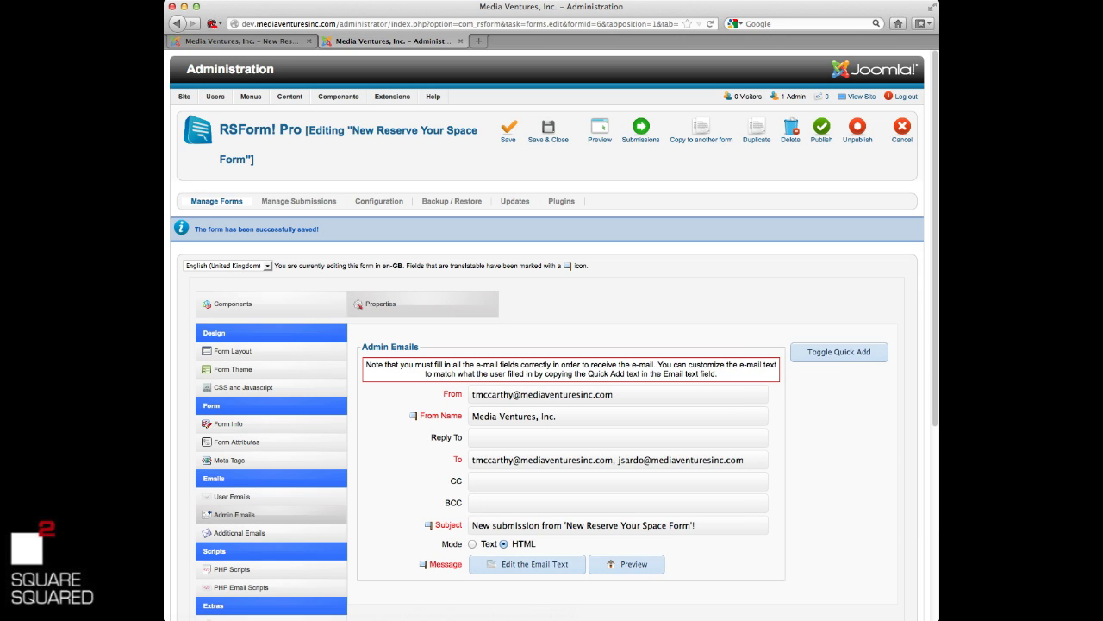
Check the advertising options on the live form and return to the form's field list in the administration
{"action": "key", "text": "ctrl+shift+Tab"}
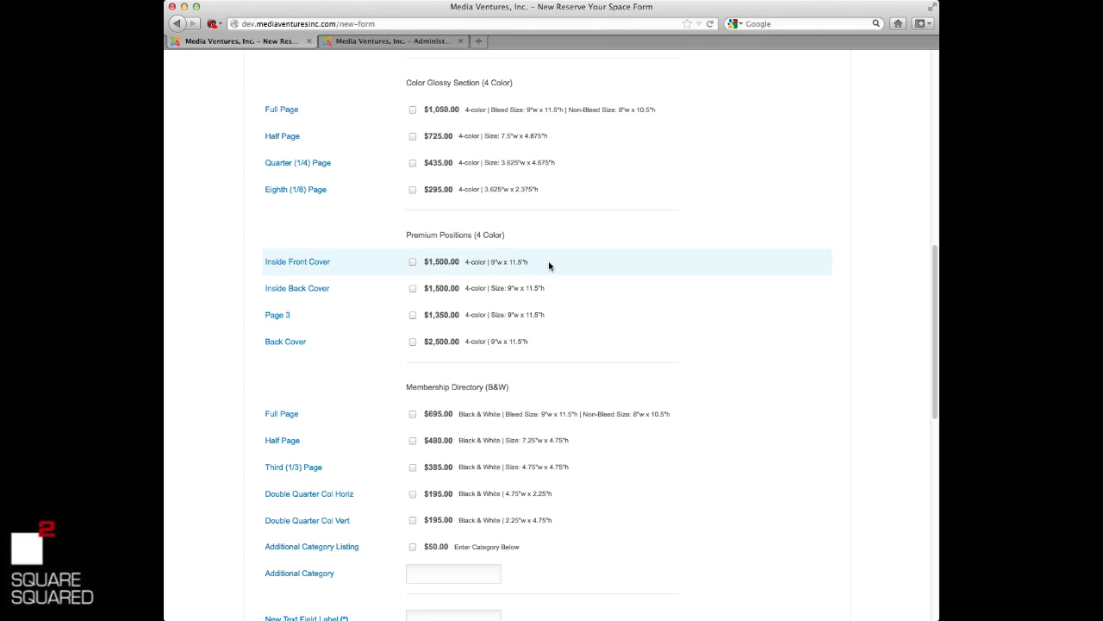
{"action": "left_click", "coordinate": [399, 43]}
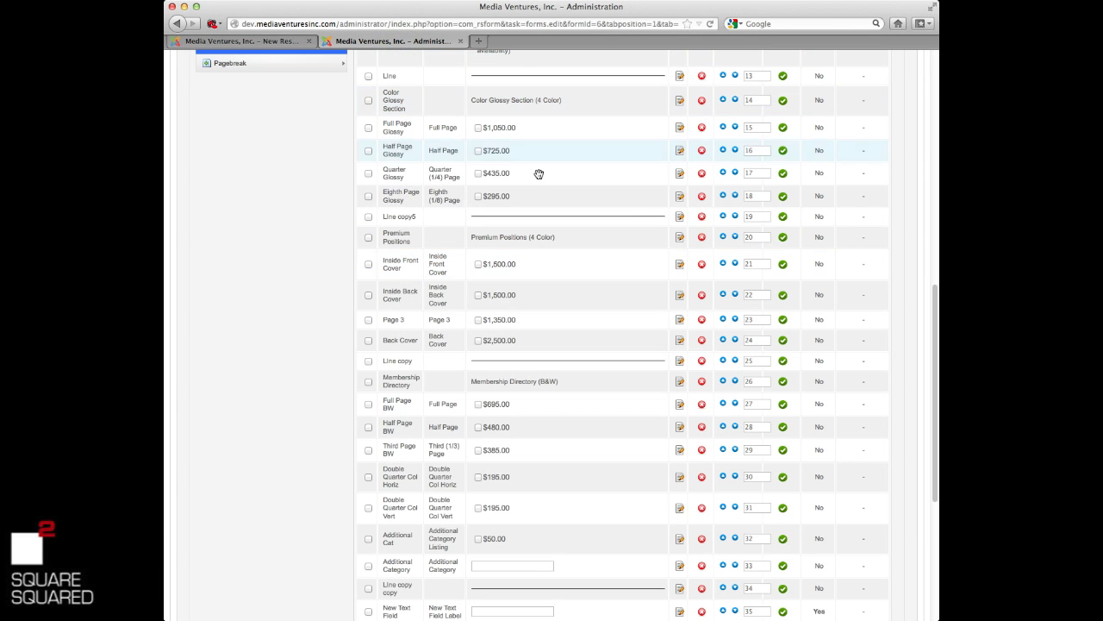
Open the Inside Front Cover field for editing and compare its caption and price item with the live form
{"action": "left_click", "coordinate": [680, 264]}
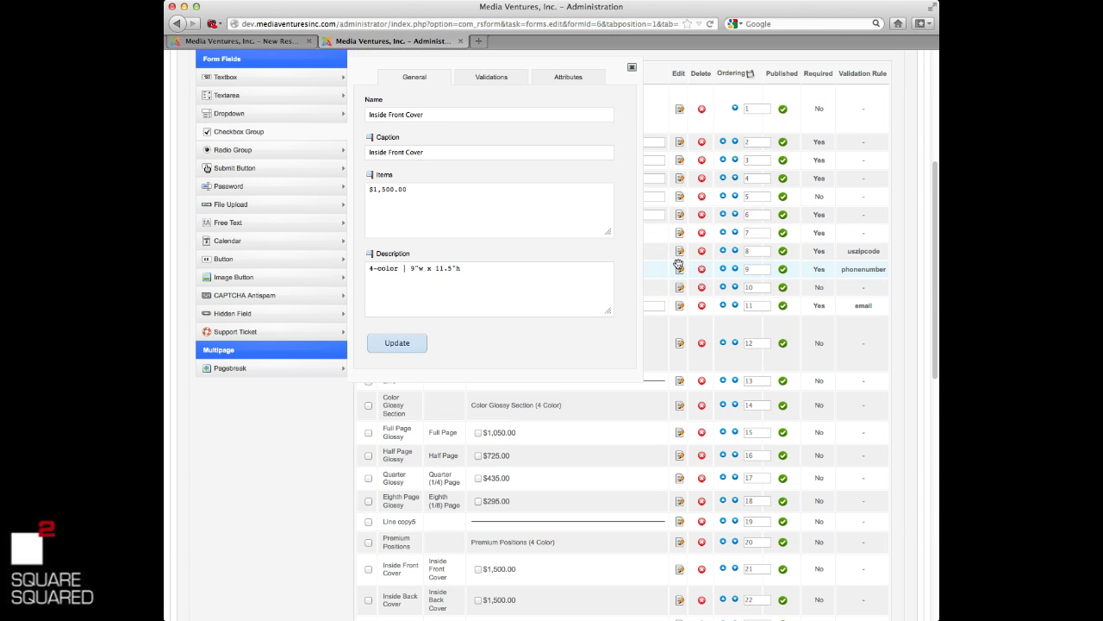
{"action": "triple_click", "coordinate": [367, 152]}
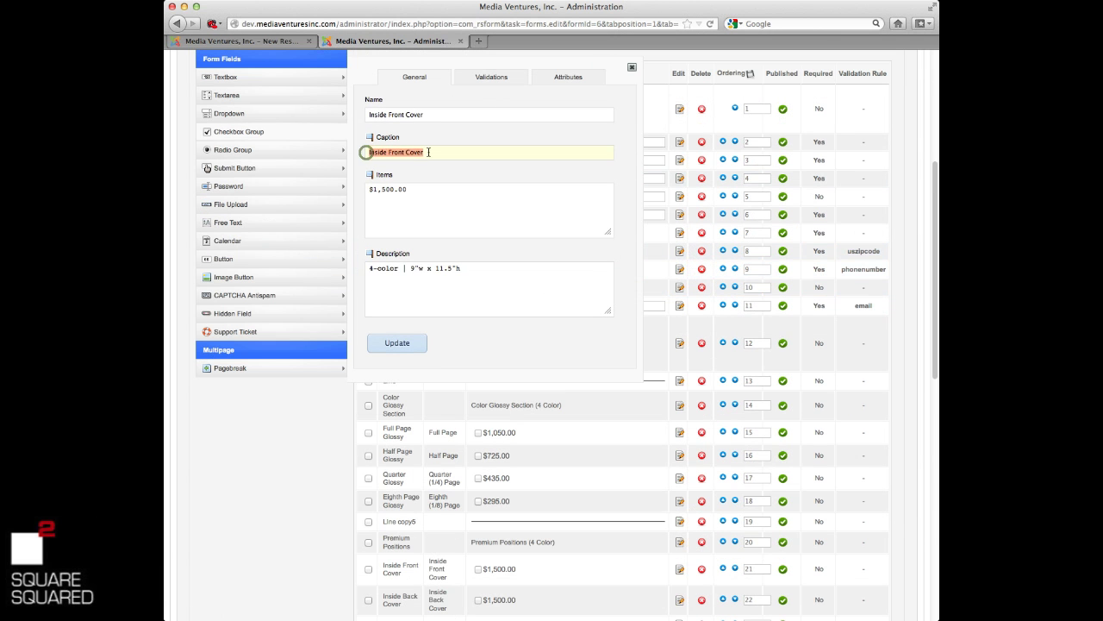
{"action": "left_click", "coordinate": [246, 41]}
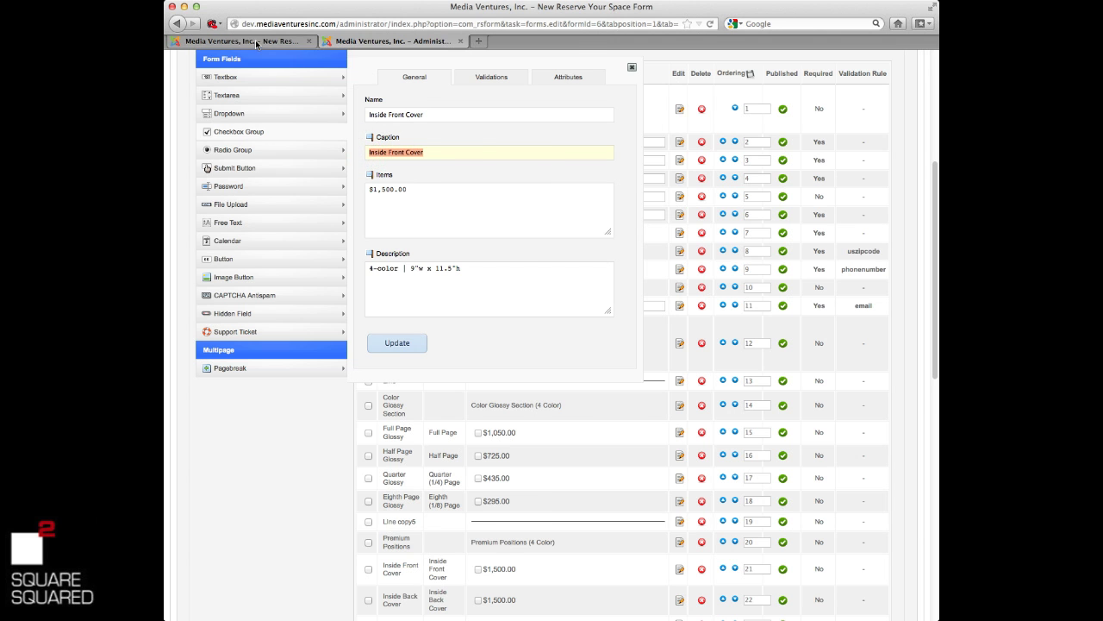
{"action": "left_click", "coordinate": [355, 41]}
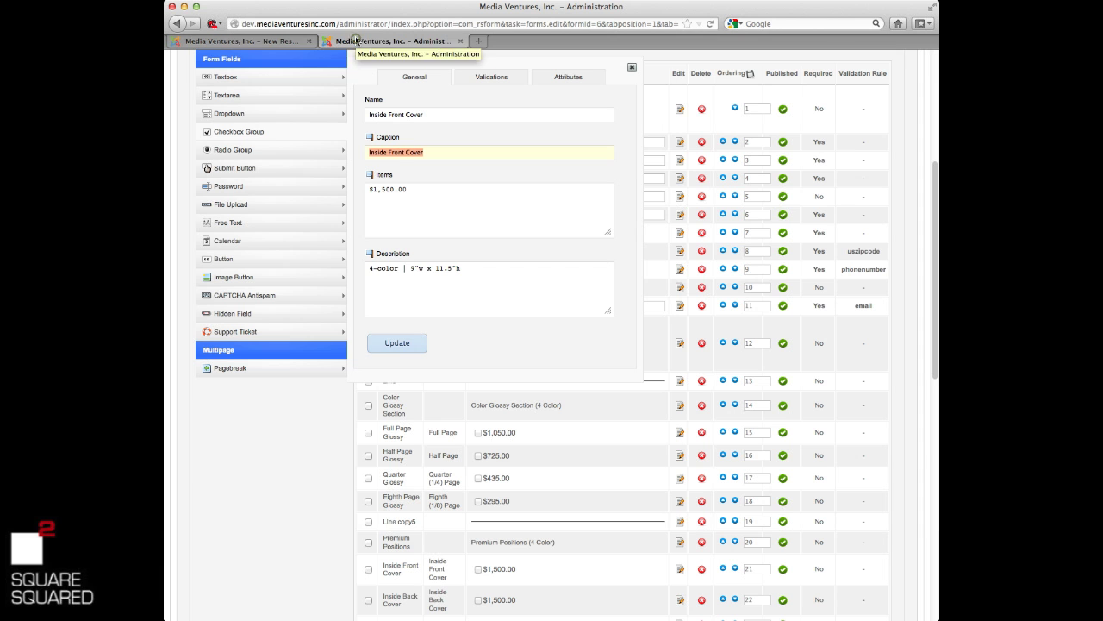
{"action": "left_click", "coordinate": [423, 197]}
{"action": "left_click_drag", "start_coordinate": [423, 197], "coordinate": [359, 187]}
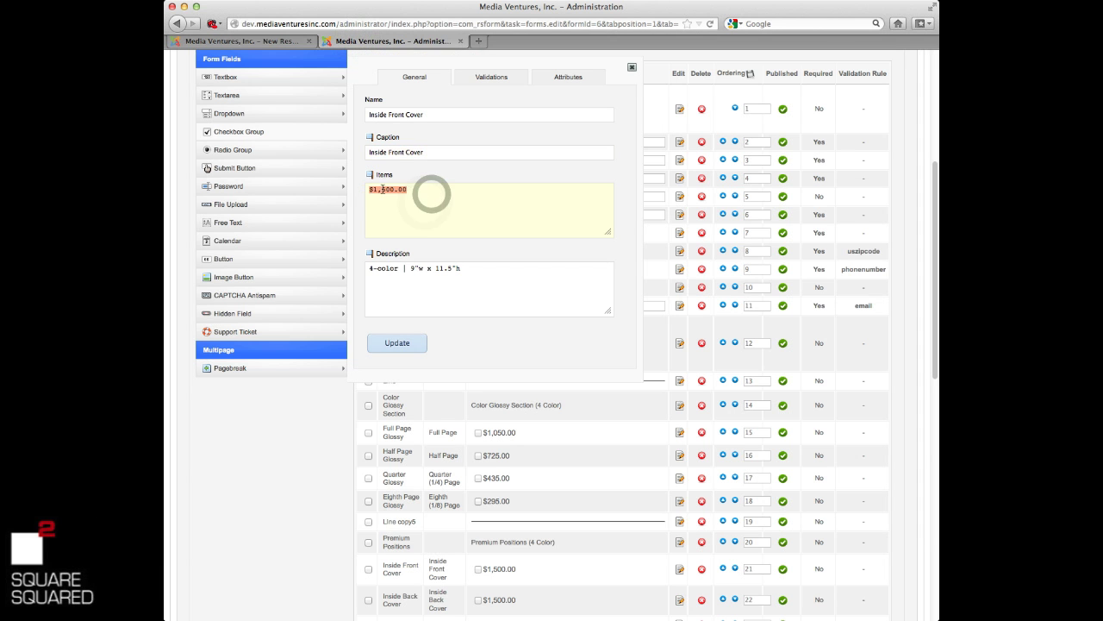
{"action": "left_click", "coordinate": [273, 43]}
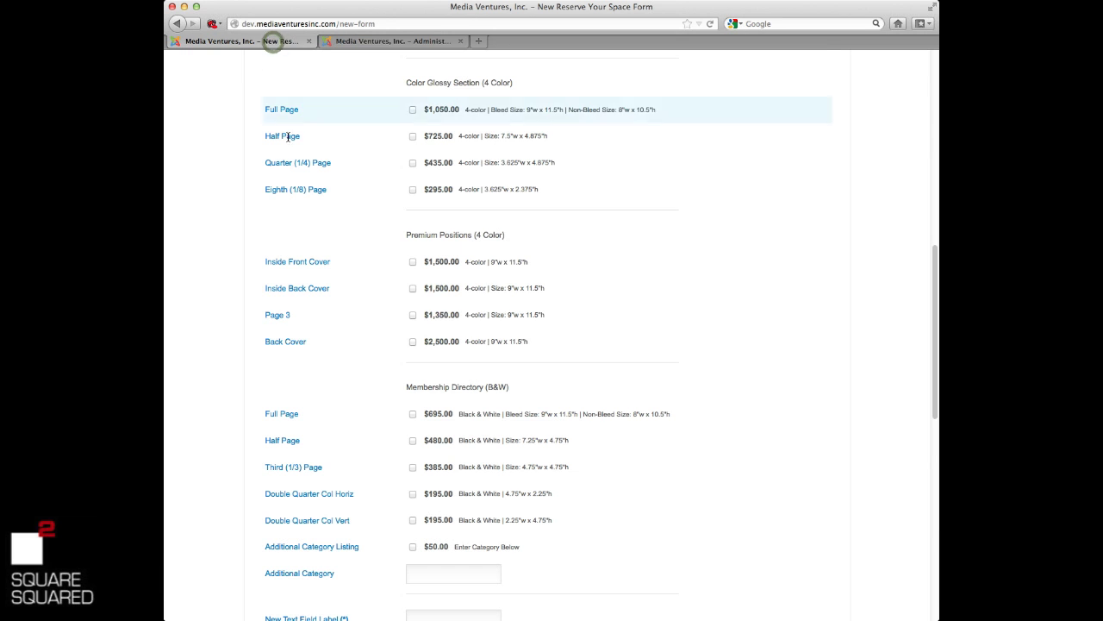
Compare the Inside Front Cover field's description with the ad size descriptions under Premium Positions on the live form
{"action": "left_click", "coordinate": [391, 41]}
{"action": "left_click", "coordinate": [480, 290]}
{"action": "key", "text": "super+a"}
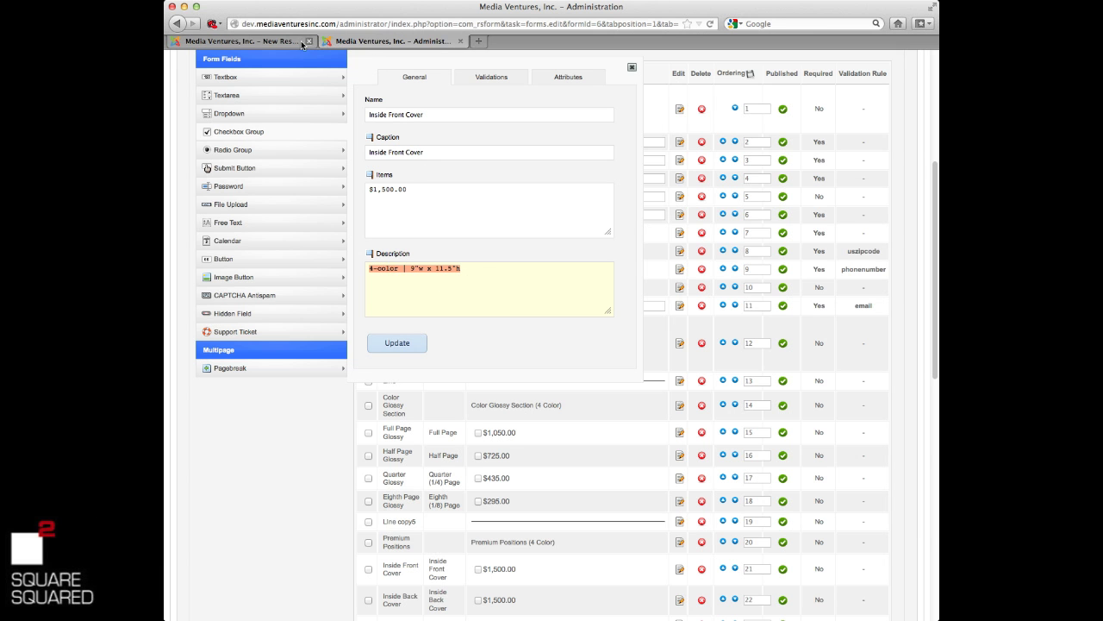
{"action": "left_click", "coordinate": [275, 42]}
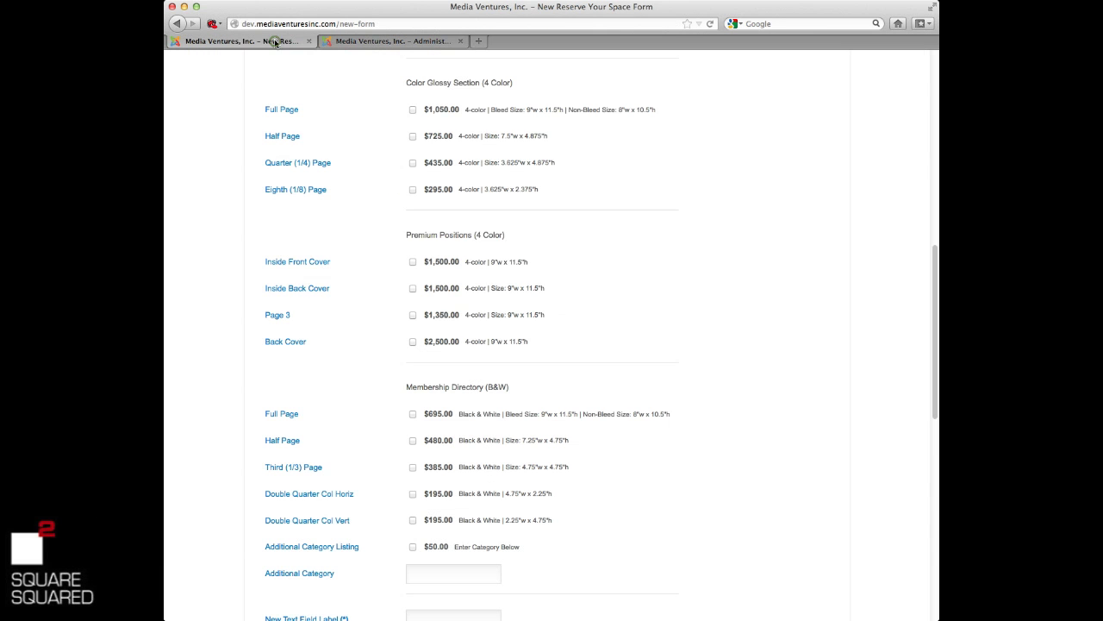
{"action": "left_click_drag", "start_coordinate": [465, 288], "coordinate": [548, 290]}
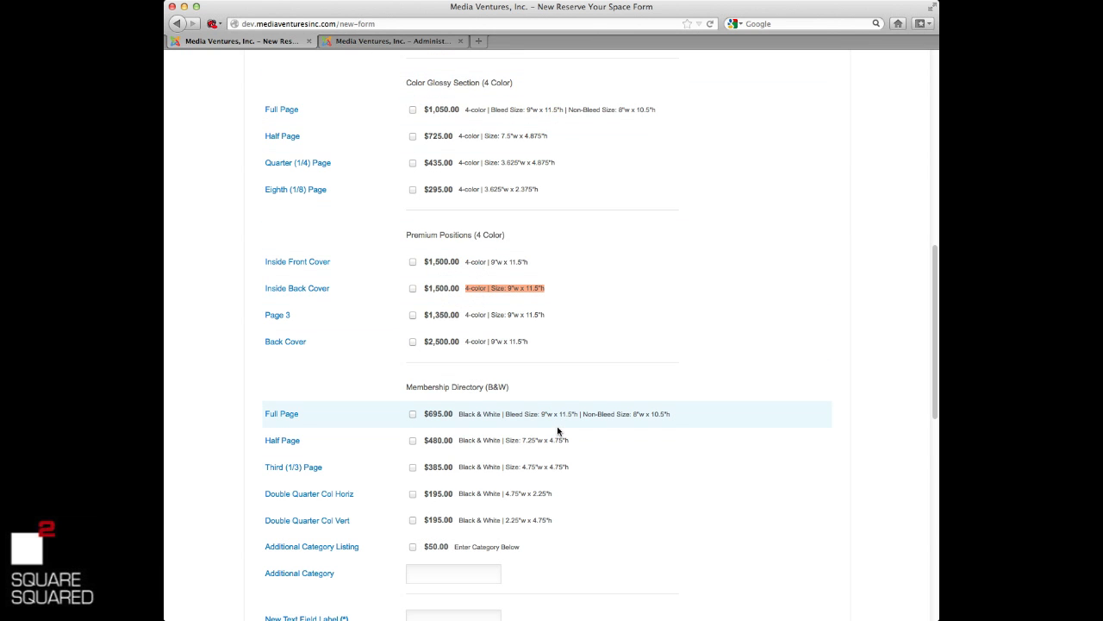
Try each of the three 50% deposit payment options on the live form, ending on payment via Check
{"action": "scroll", "coordinate": [552, 426], "scroll_direction": "up", "scroll_amount": 3}
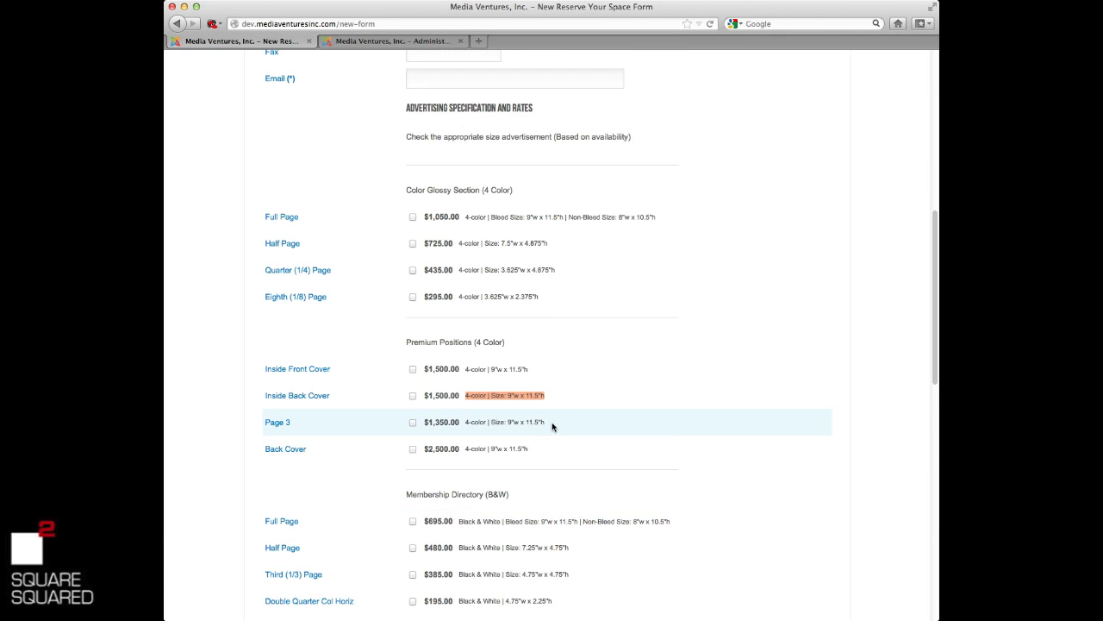
{"action": "scroll", "coordinate": [551, 422], "scroll_direction": "down", "scroll_amount": 5}
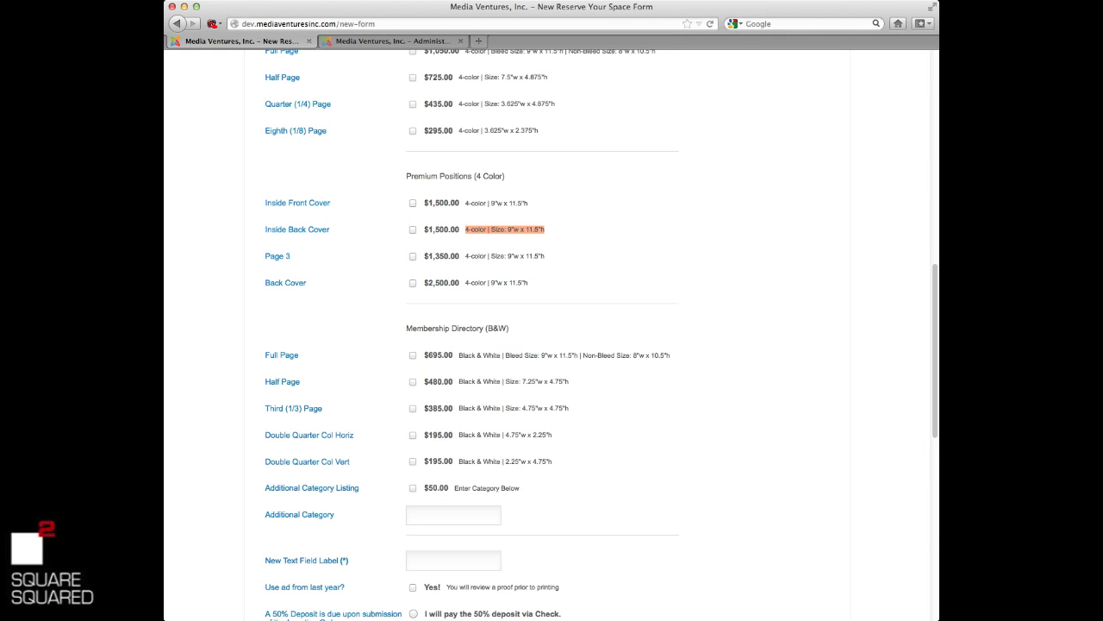
{"action": "scroll", "coordinate": [552, 335], "scroll_direction": "down", "scroll_amount": 10}
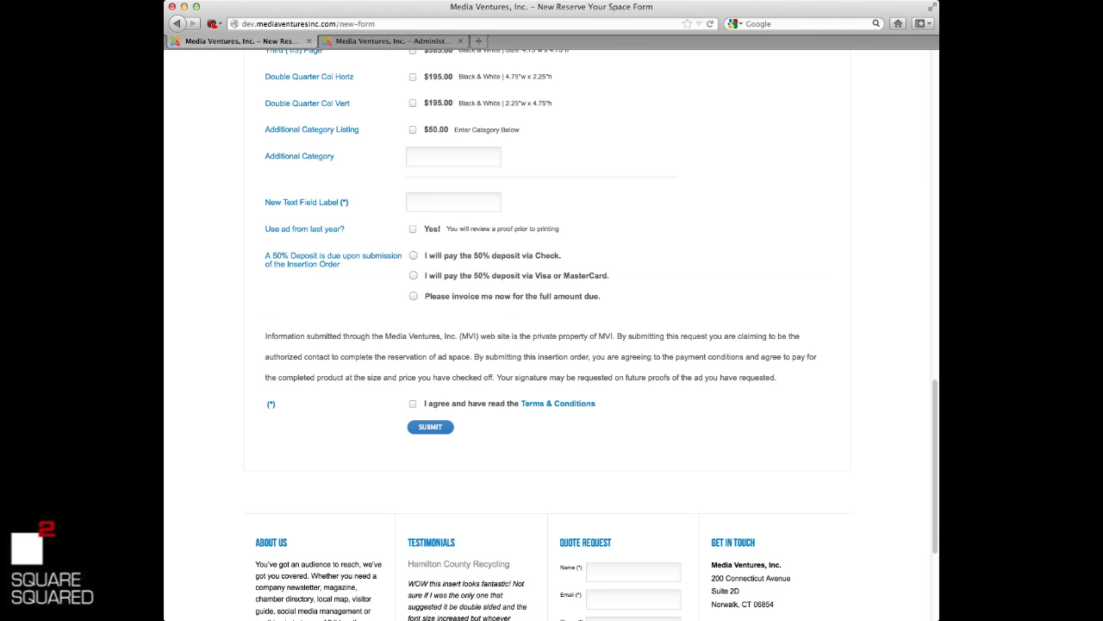
{"action": "left_click", "coordinate": [414, 256]}
{"action": "left_click", "coordinate": [414, 275]}
{"action": "left_click", "coordinate": [414, 296]}
{"action": "left_click", "coordinate": [414, 276]}
{"action": "left_click", "coordinate": [414, 256]}
Open the Deposit field for editing in the administration and examine how its Items list each payment option on its own line
{"action": "left_click", "coordinate": [363, 41]}
{"action": "scroll", "coordinate": [592, 496], "scroll_direction": "down", "scroll_amount": 9}
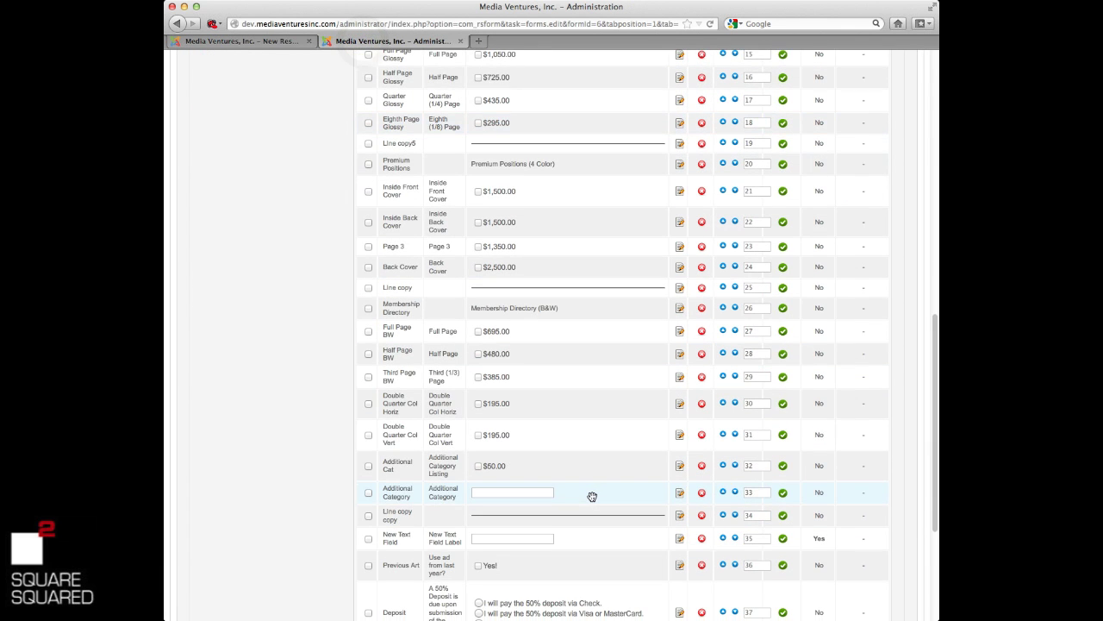
{"action": "scroll", "coordinate": [592, 496], "scroll_direction": "down", "scroll_amount": 5}
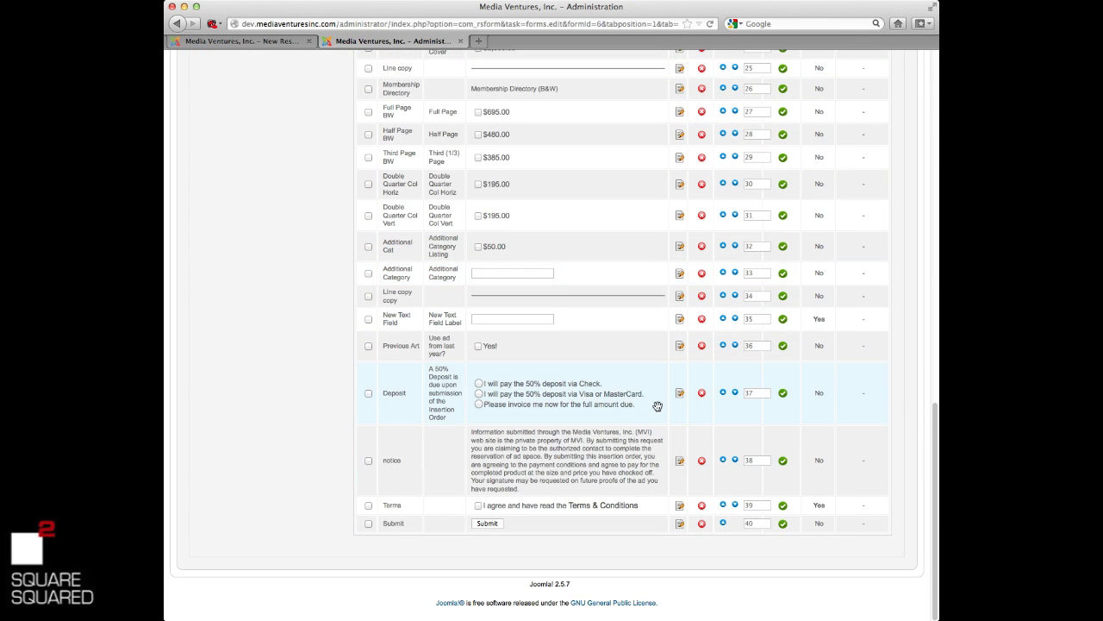
{"action": "left_click", "coordinate": [681, 394]}
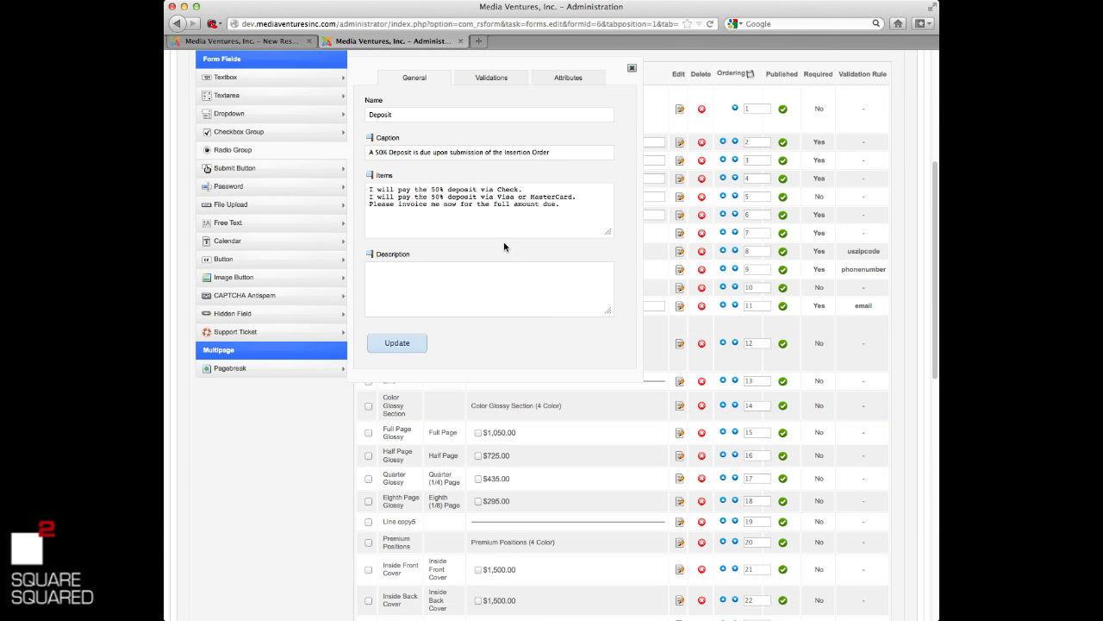
{"action": "triple_click", "coordinate": [521, 190]}
{"action": "left_click_drag", "start_coordinate": [366, 196], "coordinate": [624, 205]}
{"action": "left_click", "coordinate": [585, 205]}
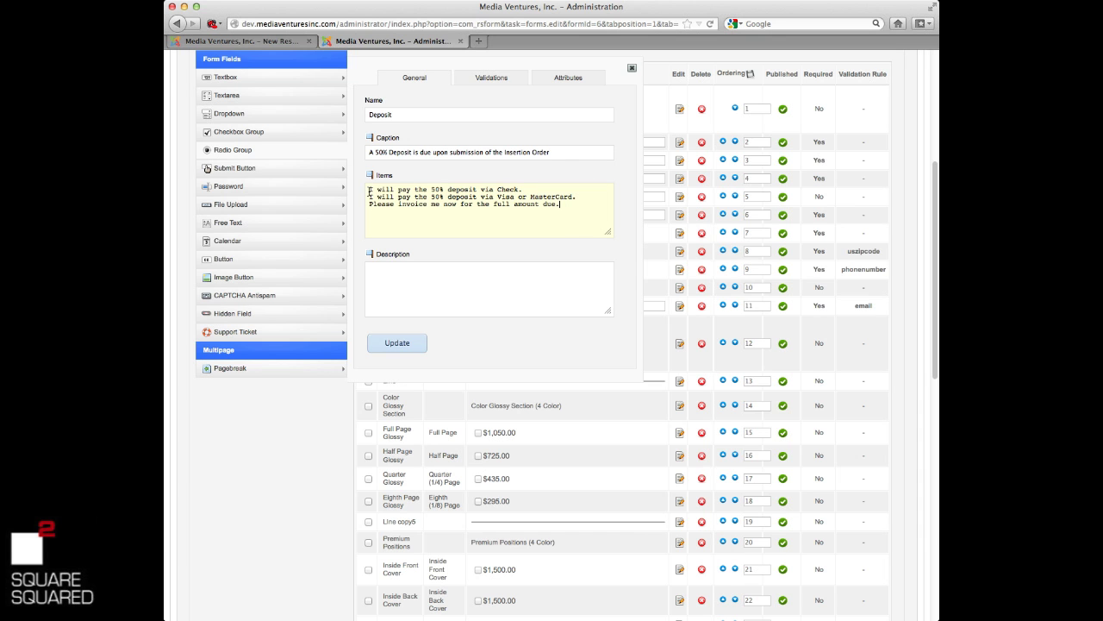
{"action": "left_click_drag", "start_coordinate": [369, 190], "coordinate": [423, 204]}
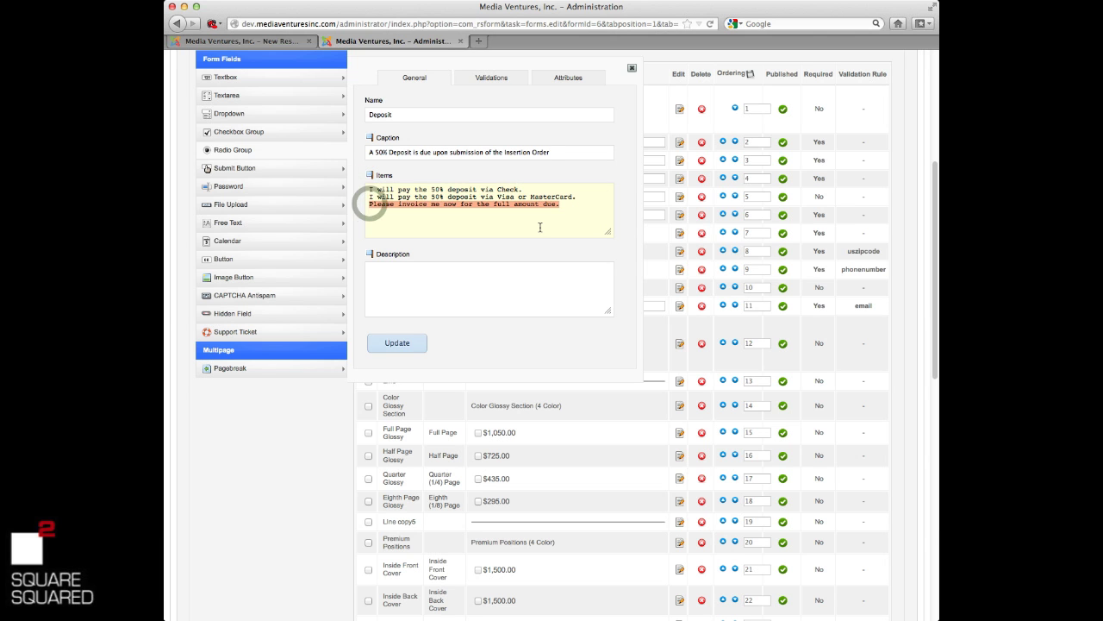